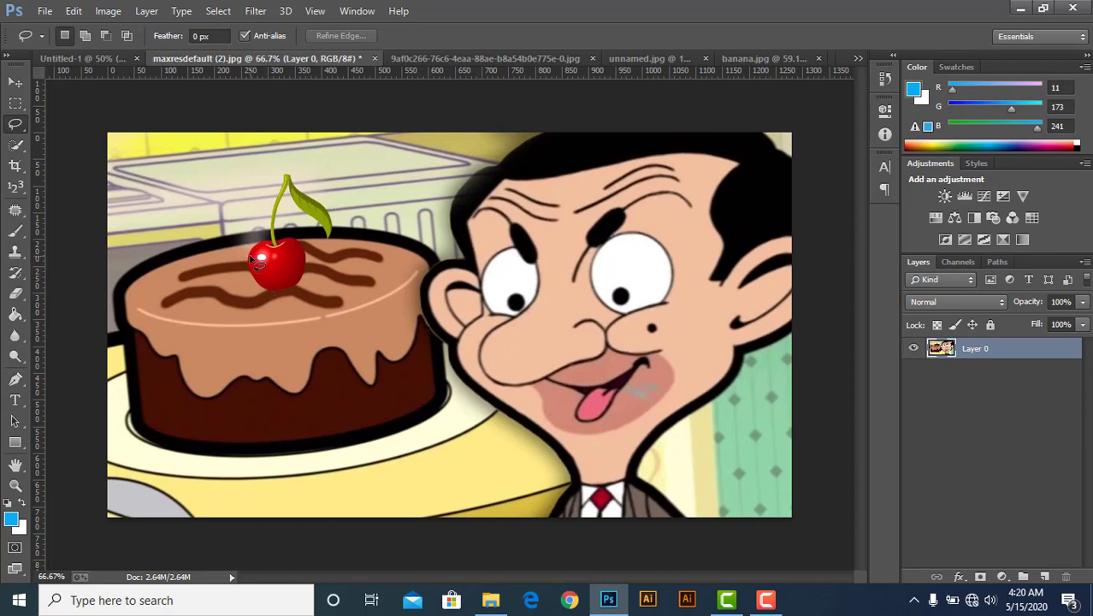
# Draw freehand lasso selections around the cherry and then a larger area over the cake and face, deselecting each.
pyautogui.moveTo(275, 183)
pyautogui.mouseDown()
pyautogui.moveTo(342, 214)
pyautogui.moveTo(351, 252)
pyautogui.moveTo(332, 281)
pyautogui.moveTo(296, 301)
pyautogui.moveTo(258, 296)
pyautogui.moveTo(255, 259)
pyautogui.mouseUp()
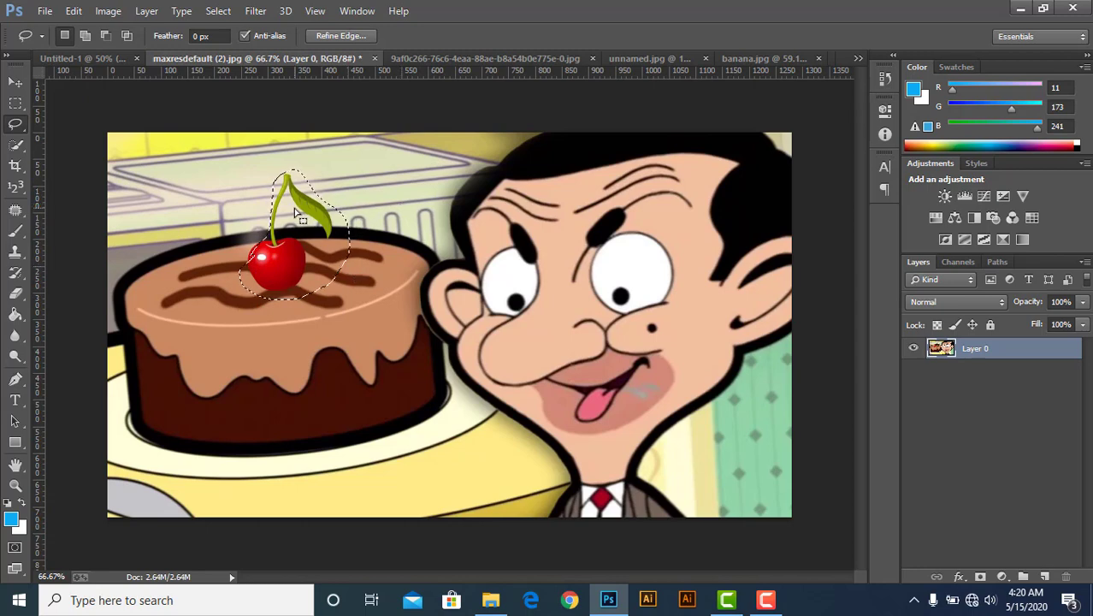
pyautogui.hotkey('ctrl', 'd')
pyautogui.moveTo(295, 214)
pyautogui.mouseDown()
pyautogui.moveTo(260, 203)
pyautogui.moveTo(373, 209)
pyautogui.moveTo(264, 318)
pyautogui.moveTo(273, 176)
pyautogui.moveTo(206, 350)
pyautogui.moveTo(341, 379)
pyautogui.moveTo(637, 380)
pyautogui.moveTo(635, 302)
pyautogui.moveTo(532, 350)
pyautogui.mouseUp()
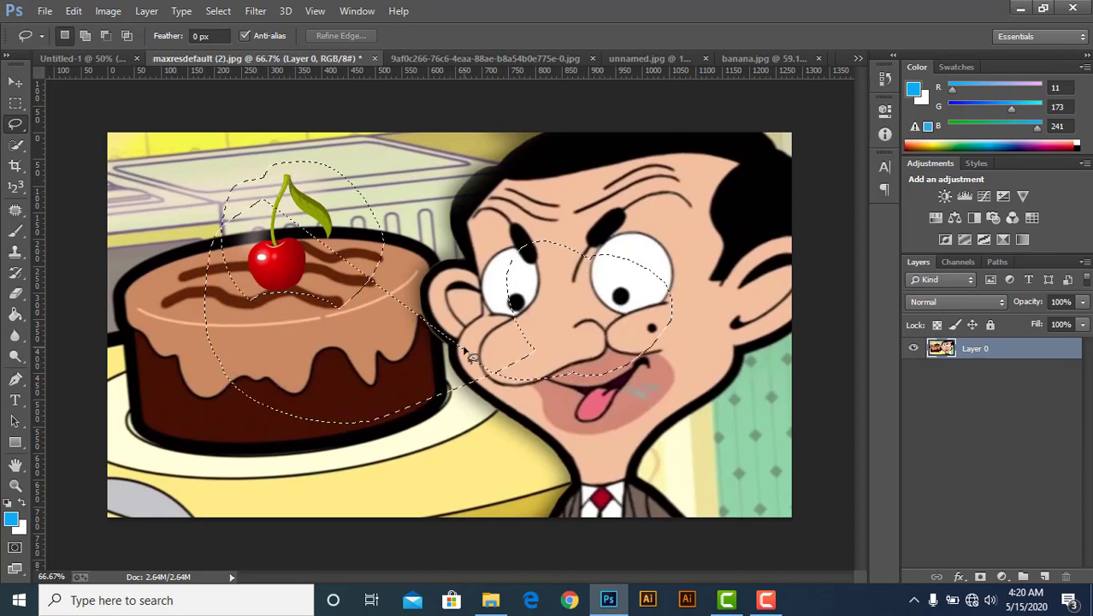
pyautogui.hotkey('ctrl', 'd')
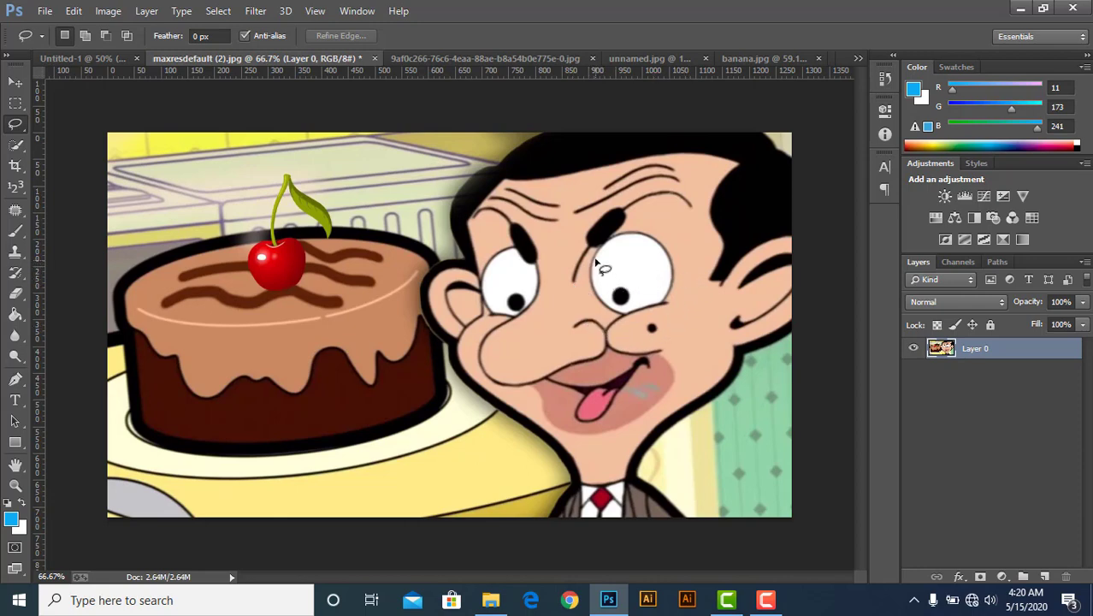
# Lasso-select the cartoon character's right eye, then deselect it.
pyautogui.moveTo(597, 255)
pyautogui.mouseDown()
pyautogui.moveTo(619, 237)
pyautogui.moveTo(663, 244)
pyautogui.moveTo(678, 287)
pyautogui.mouseUp()
pyautogui.moveTo(654, 325)
pyautogui.mouseDown()
pyautogui.moveTo(621, 316)
pyautogui.moveTo(596, 287)
pyautogui.moveTo(598, 259)
pyautogui.mouseUp()
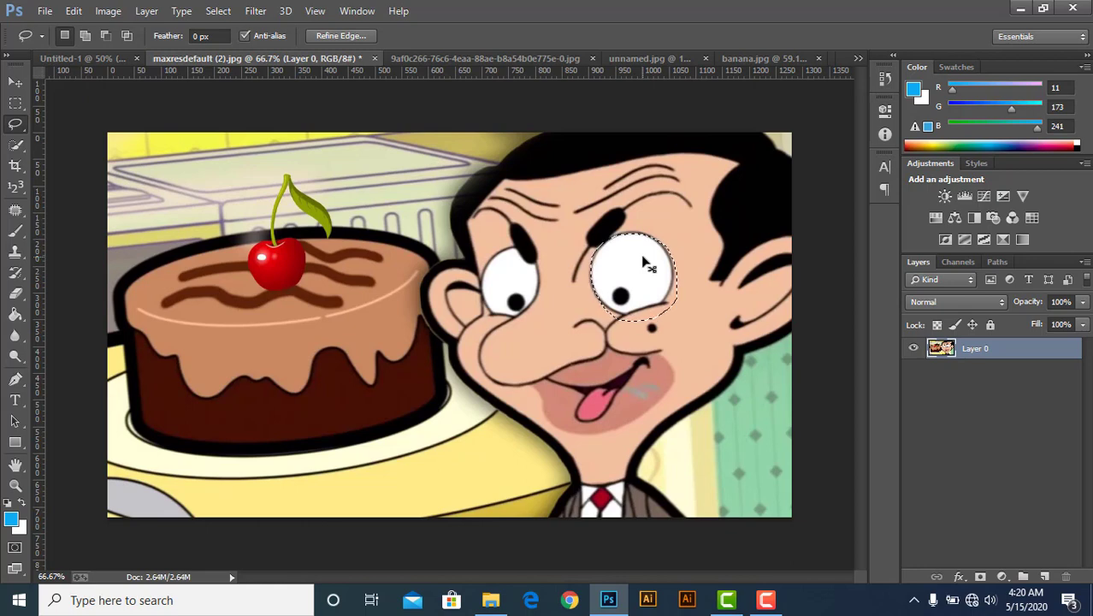
pyautogui.click(648, 267)
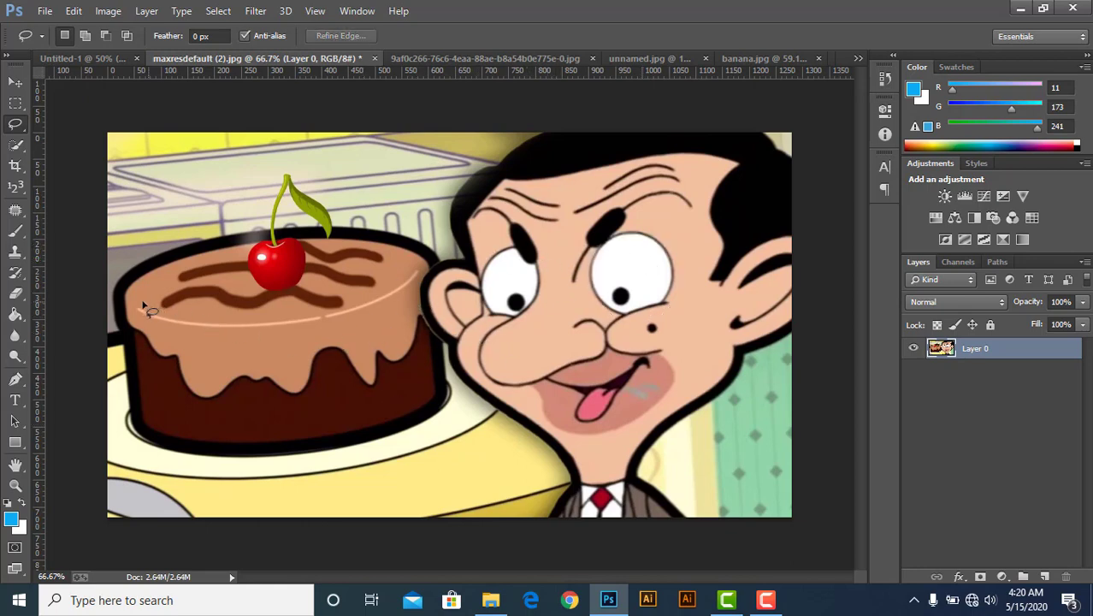
# Lasso-select the cake and drag it into unnamed.jpg, then delete the added layer.
pyautogui.moveTo(120, 293)
pyautogui.mouseDown()
pyautogui.moveTo(133, 262)
pyautogui.moveTo(268, 225)
pyautogui.moveTo(418, 243)
pyautogui.moveTo(434, 258)
pyautogui.moveTo(453, 398)
pyautogui.moveTo(439, 421)
pyautogui.moveTo(372, 450)
pyautogui.moveTo(162, 449)
pyautogui.moveTo(112, 429)
pyautogui.moveTo(97, 318)
pyautogui.moveTo(121, 291)
pyautogui.mouseUp()
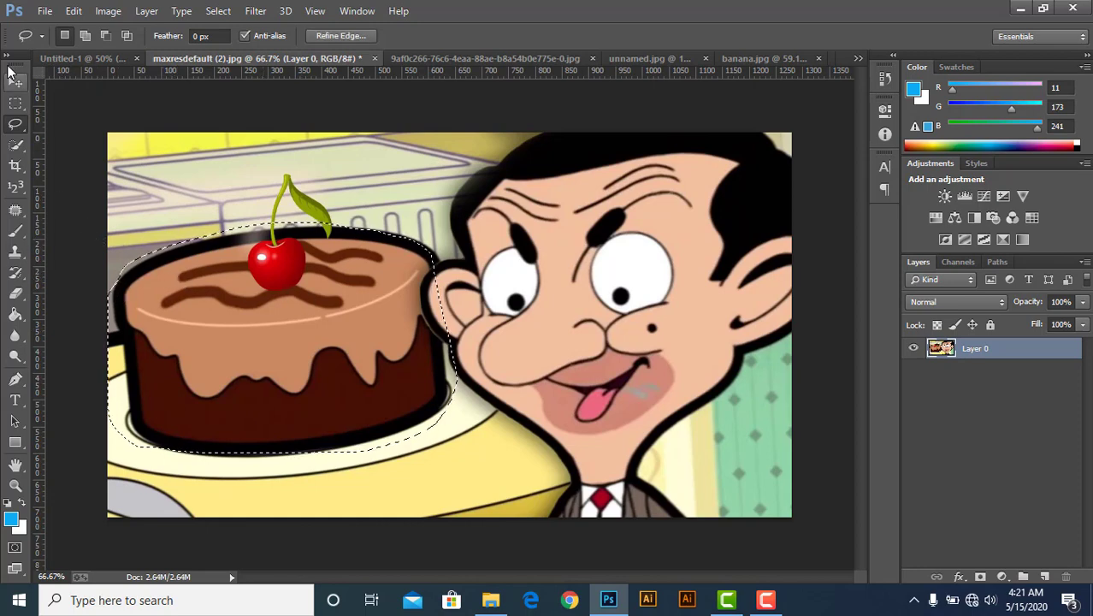
pyautogui.click(15, 82)
pyautogui.moveTo(273, 313)
pyautogui.mouseDown()
pyautogui.moveTo(378, 176)
pyautogui.moveTo(588, 66)
pyautogui.mouseUp()
pyautogui.moveTo(674, 63); pyautogui.dragTo(517, 268)
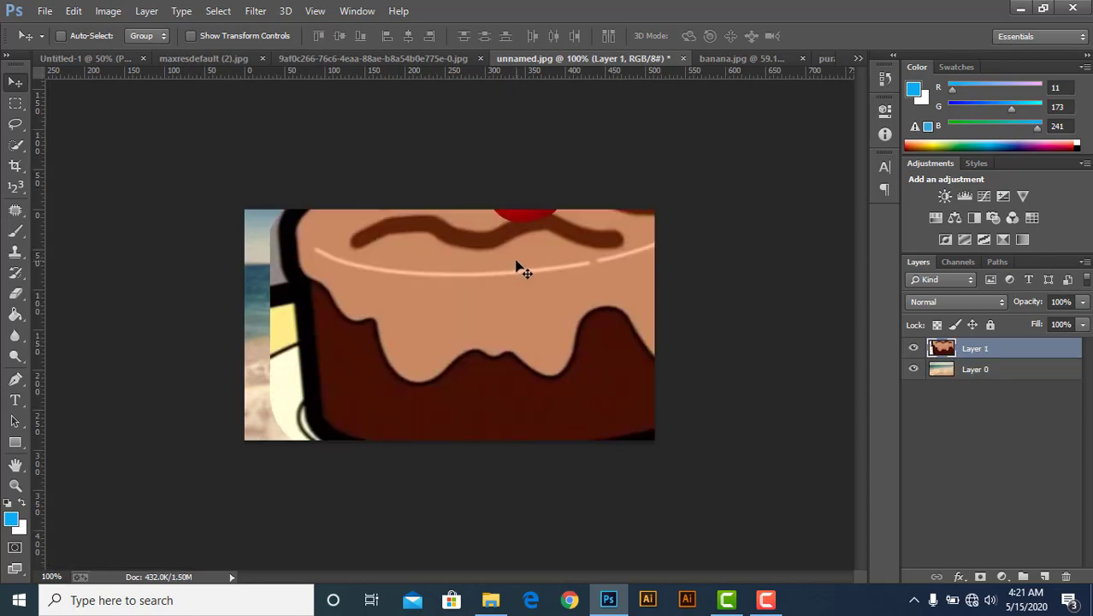
pyautogui.moveTo(1030, 350); pyautogui.dragTo(1066, 577)
# Copy the selected cake onto a new layer in unnamed.jpg, then delete that layer.
pyautogui.click(236, 58)
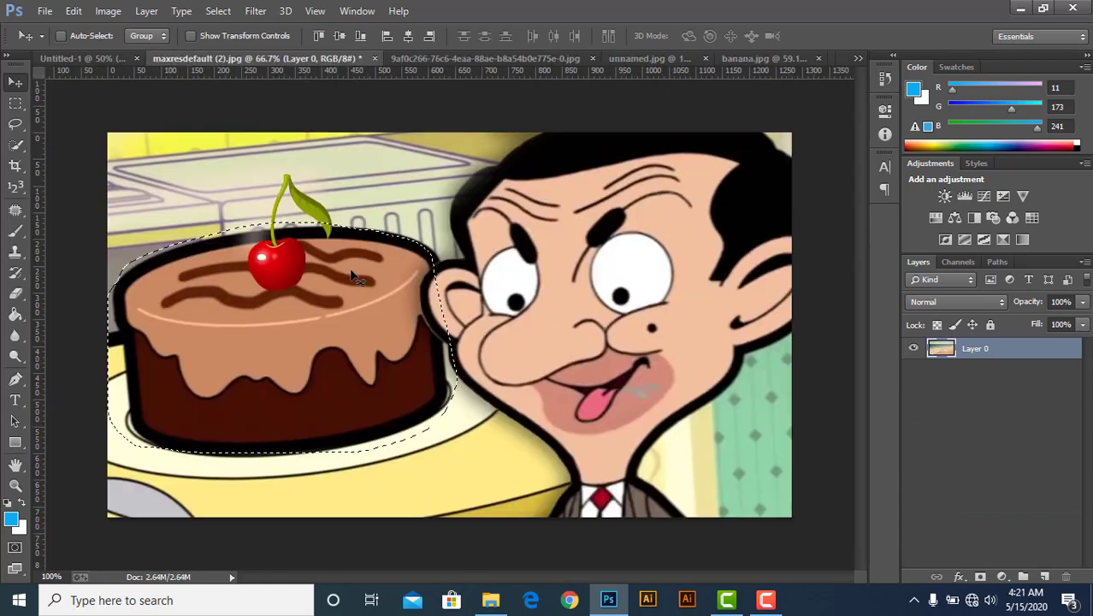
pyautogui.rightClick(317, 263)
pyautogui.click(304, 270)
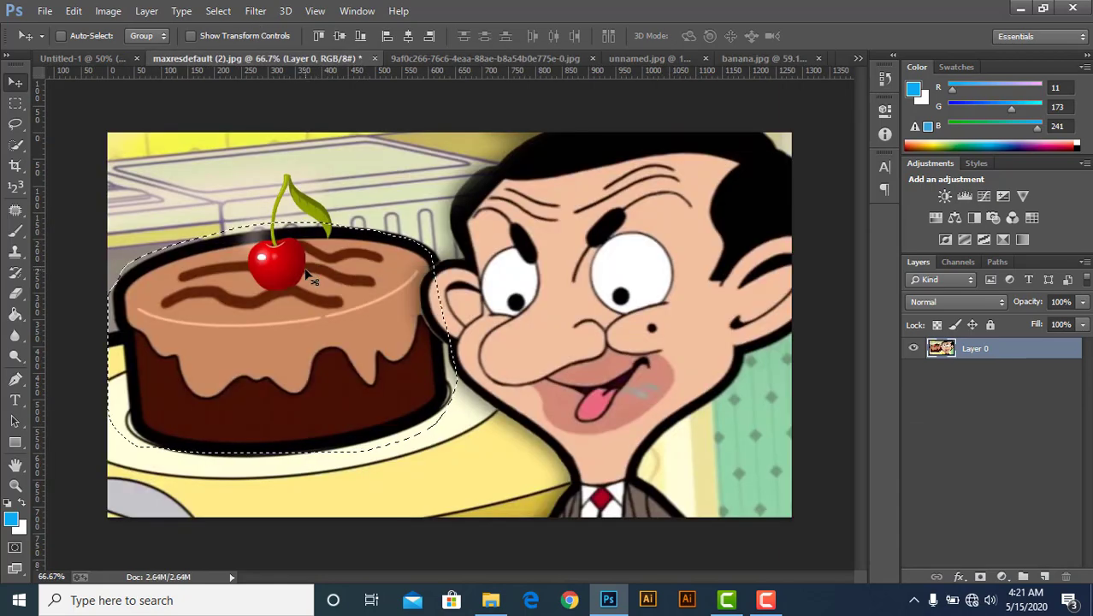
pyautogui.click(642, 58)
pyautogui.hotkey('ctrl', 'shift', 'alt', 'n')
pyautogui.hotkey('ctrl', 'v')
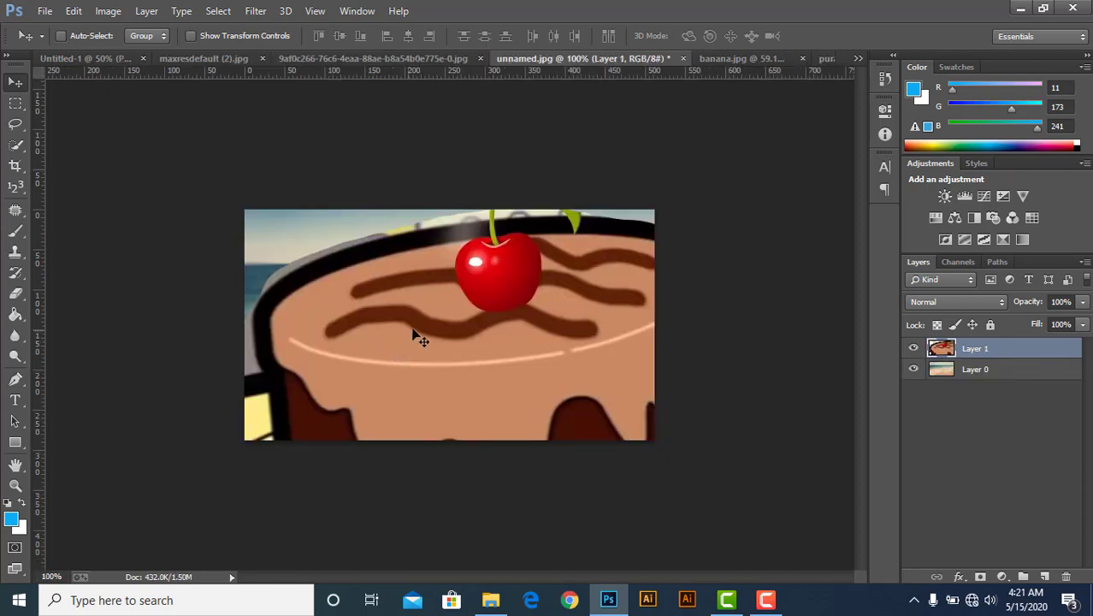
pyautogui.moveTo(999, 347); pyautogui.dragTo(978, 565)
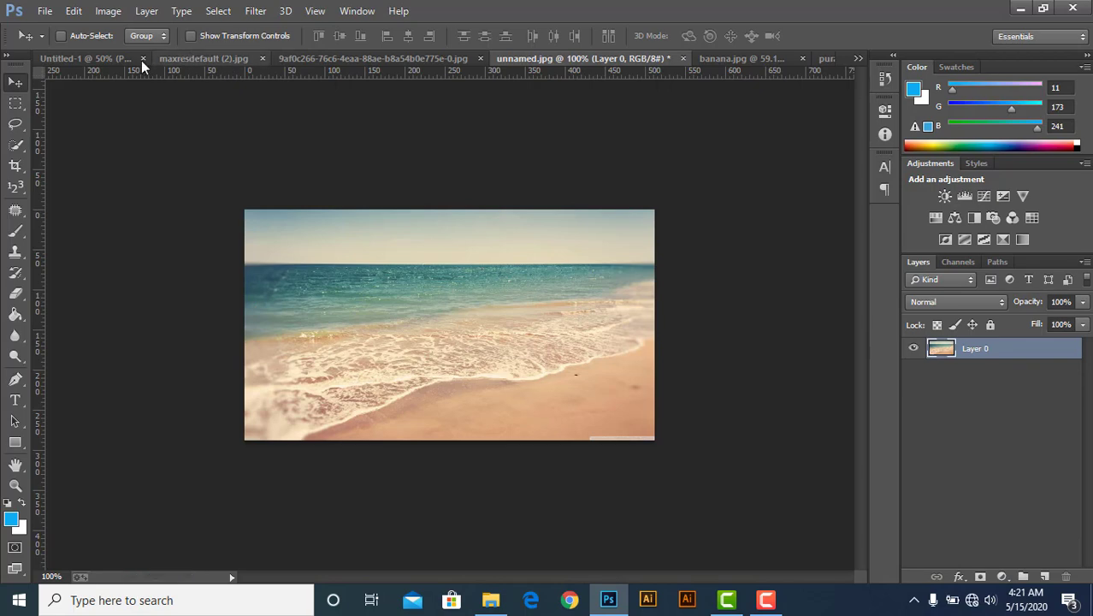
# Review the lesson's tool list in the Untitled-1 document.
pyautogui.click(105, 58)
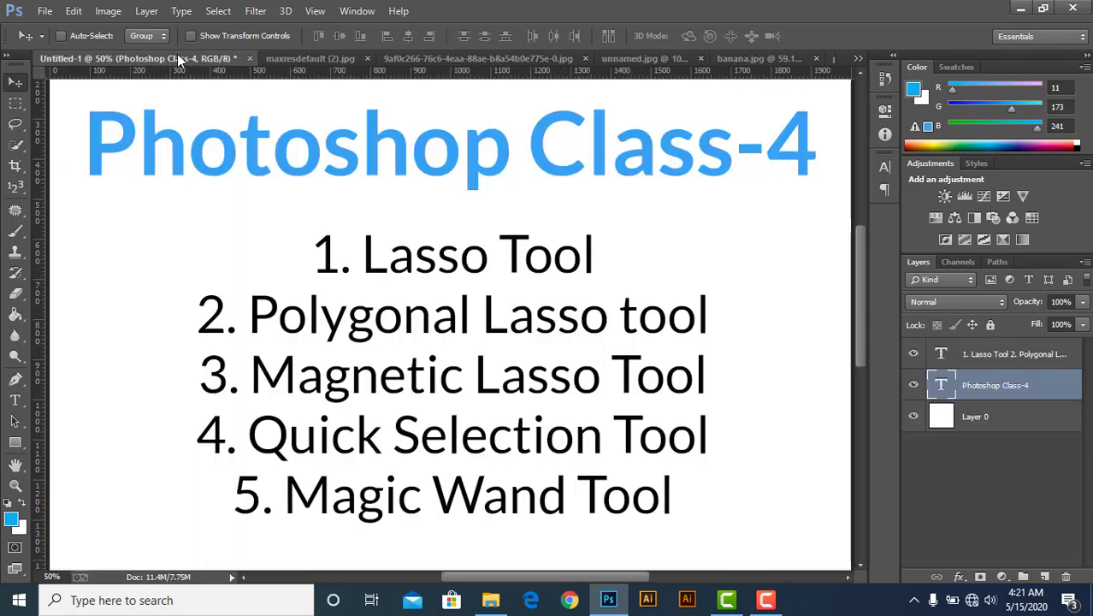
pyautogui.click(296, 60)
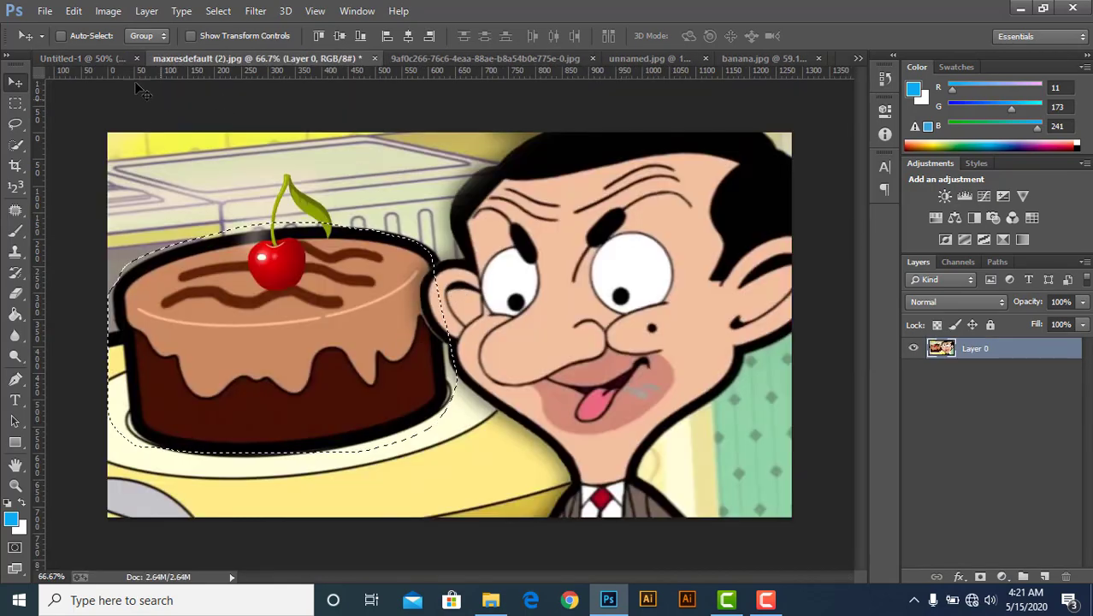
pyautogui.click(22, 124)
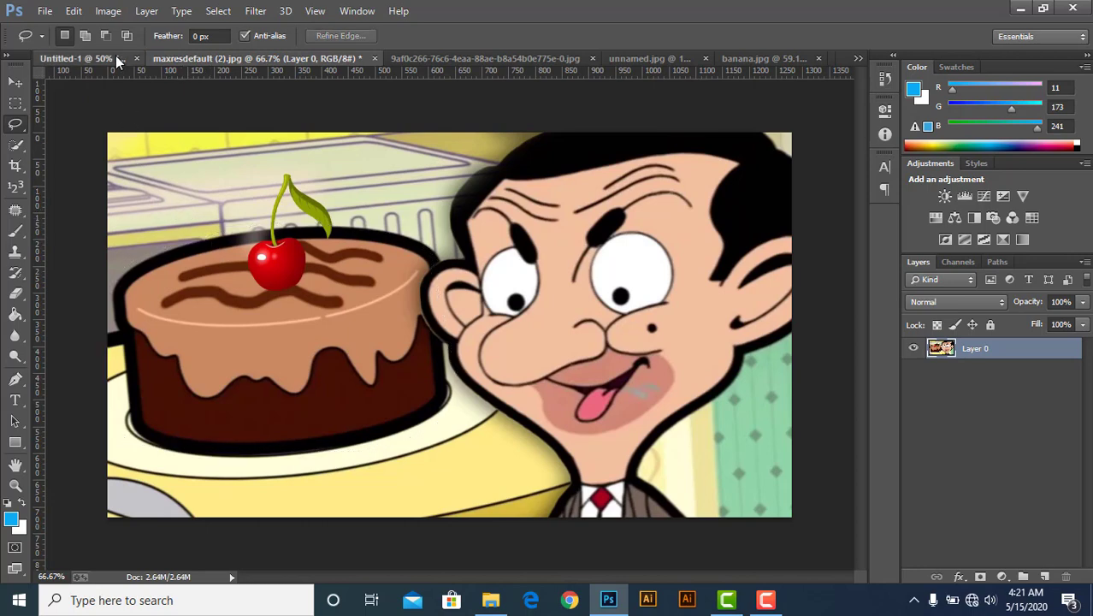
pyautogui.click(82, 59)
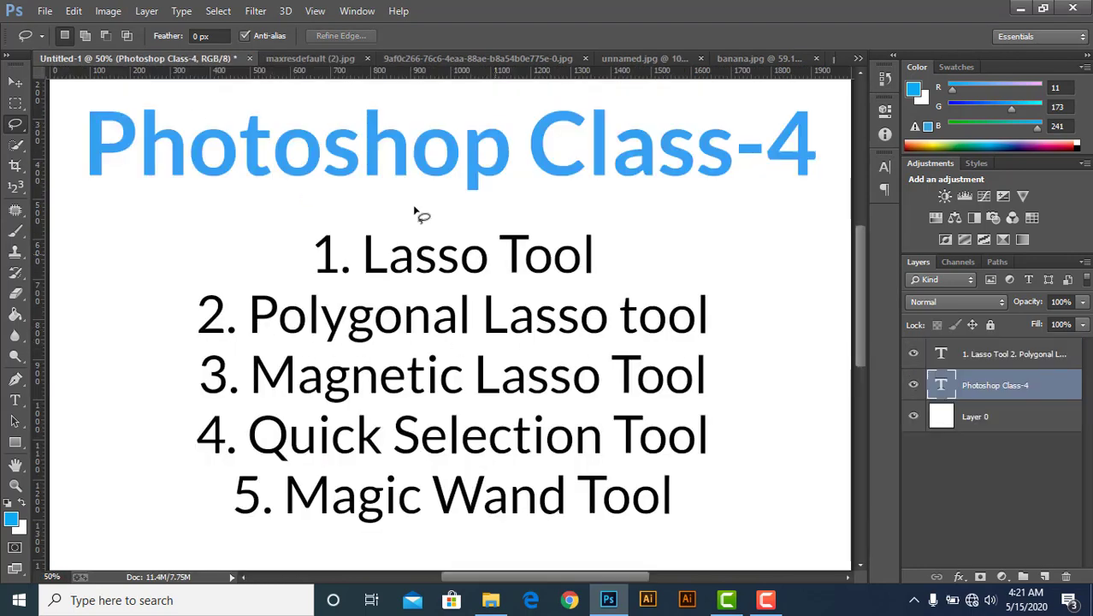
pyautogui.click(318, 59)
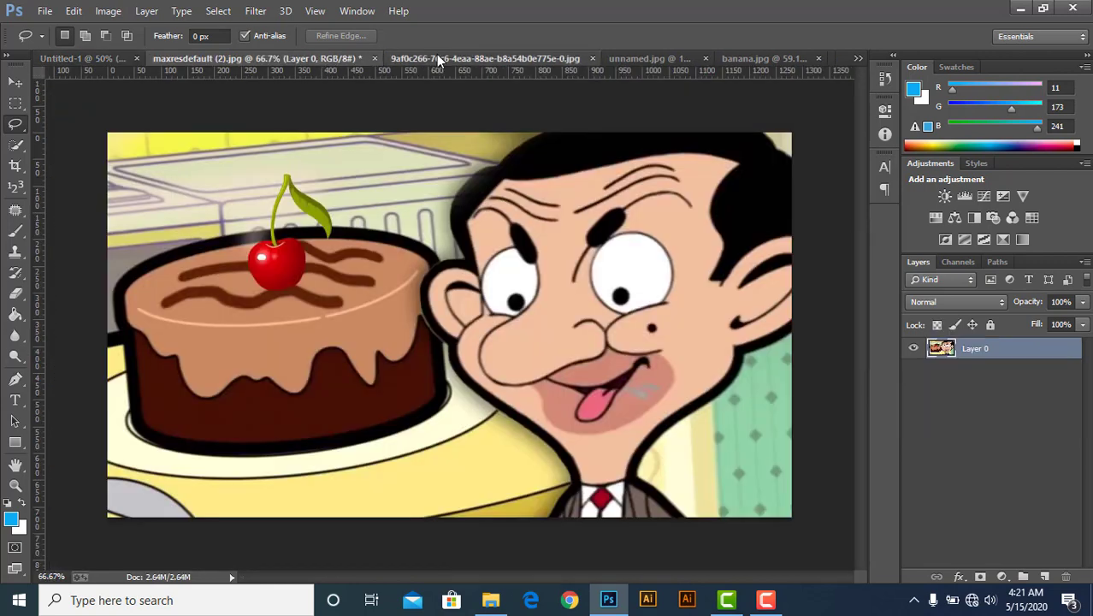
# Outline the office building in the 9af0c266 image with the Polygonal Lasso Tool.
pyautogui.click(436, 55)
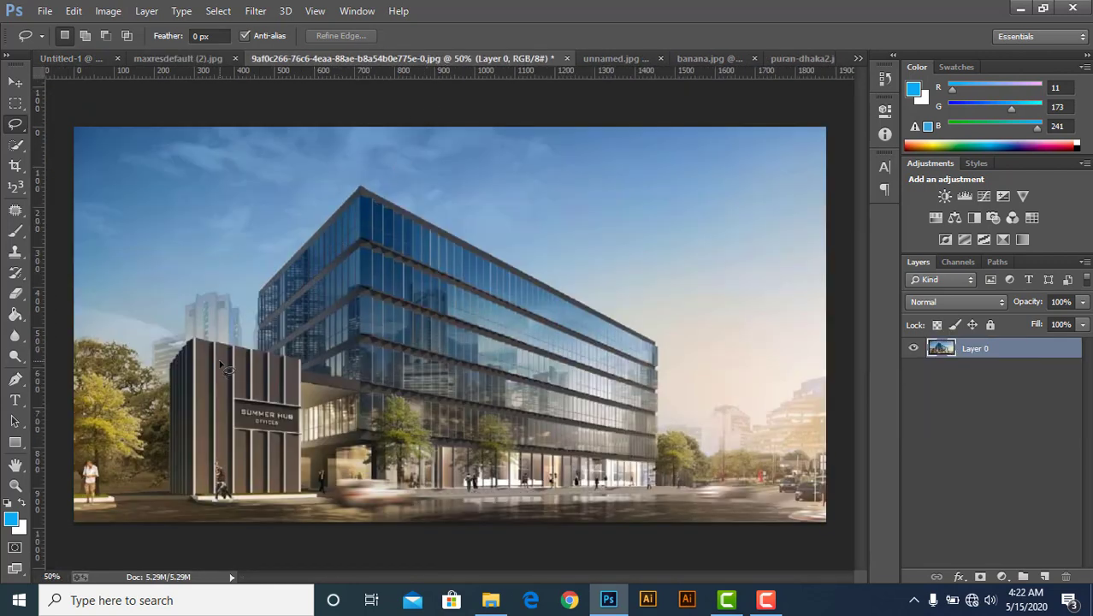
pyautogui.rightClick(12, 127)
pyautogui.click(61, 135)
pyautogui.click(170, 494)
pyautogui.click(187, 339)
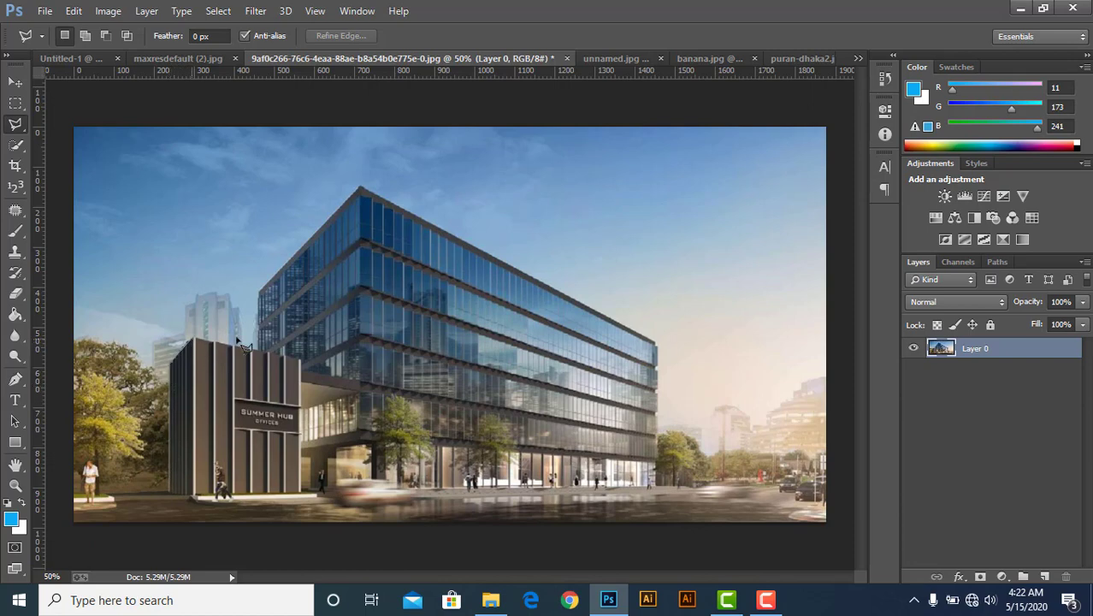
pyautogui.click(300, 358)
pyautogui.click(260, 290)
pyautogui.click(360, 187)
pyautogui.click(658, 345)
pyautogui.click(658, 487)
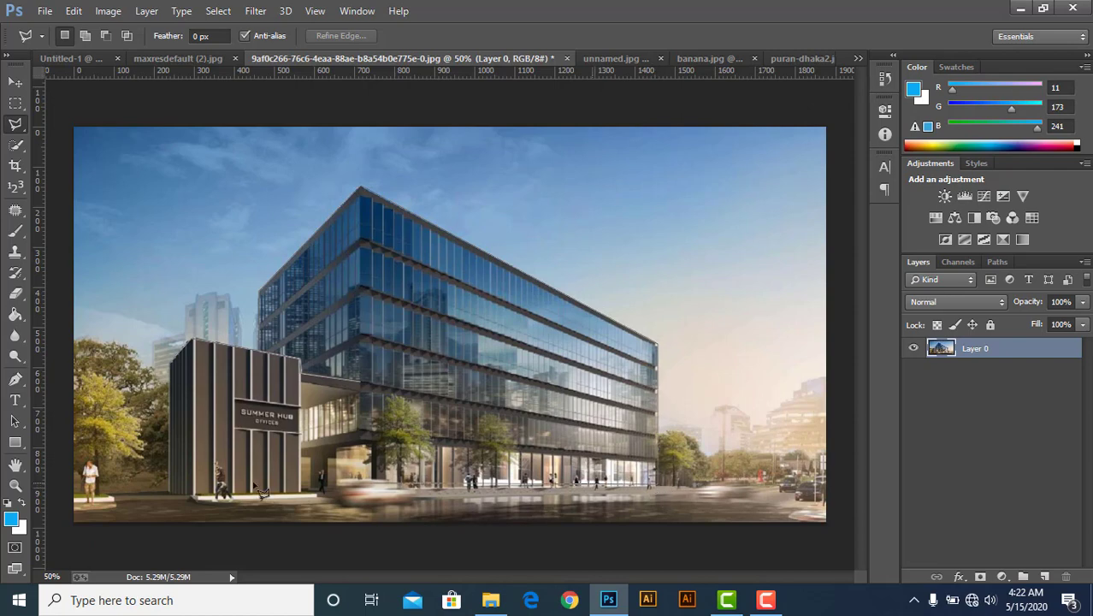
pyautogui.click(172, 496)
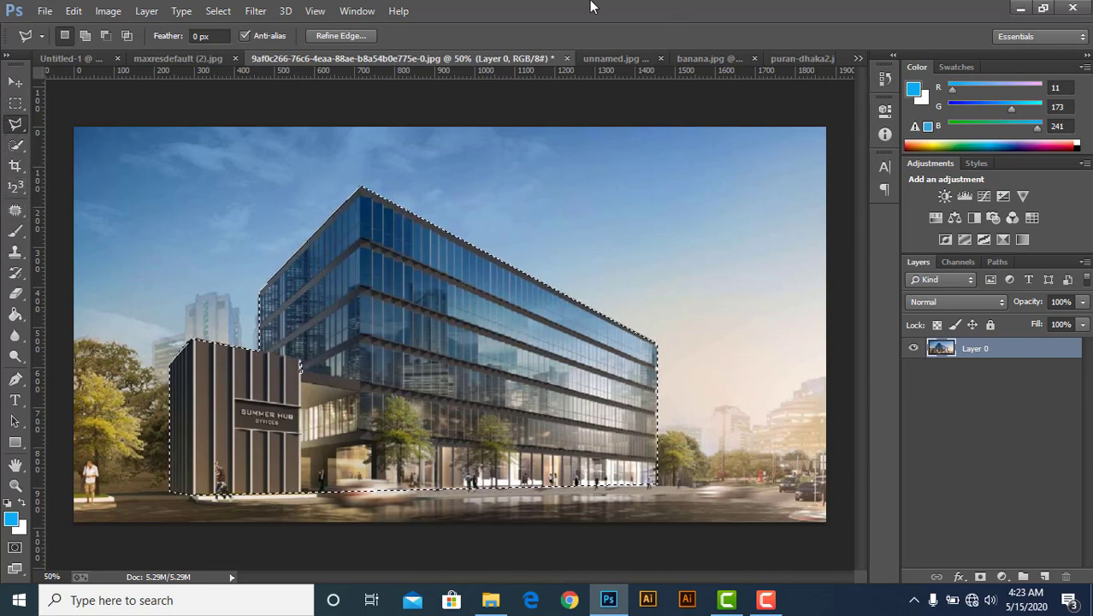
# Move the selected building into unnamed.jpg and reposition it over the beach with Free Transform.
pyautogui.click(19, 80)
pyautogui.moveTo(308, 360); pyautogui.dragTo(448, 294)
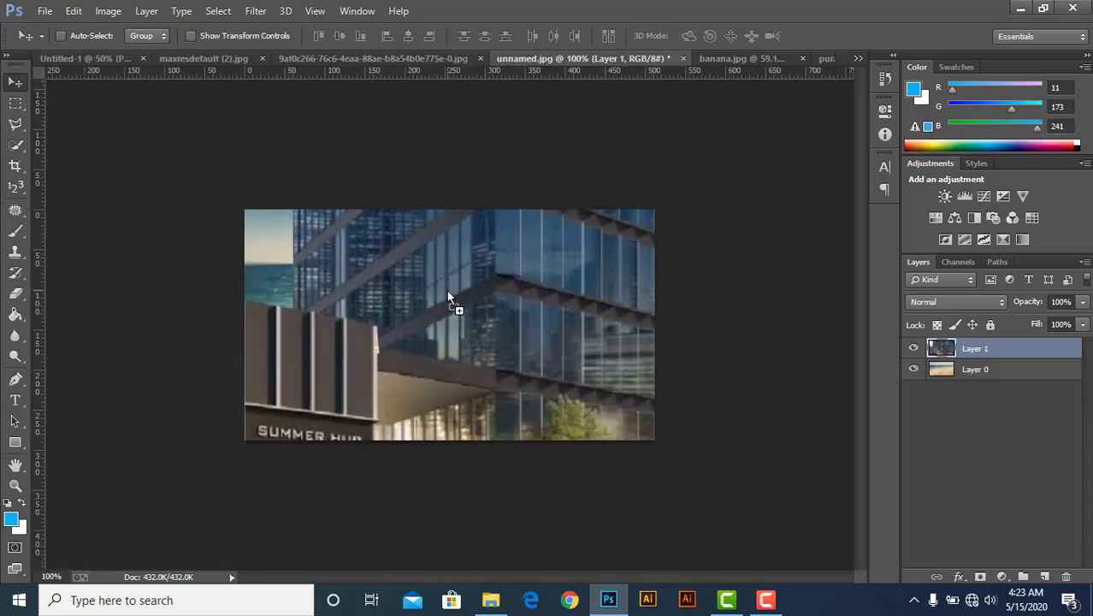
pyautogui.hotkey('ctrl', 't')
pyautogui.moveTo(178, 453); pyautogui.dragTo(338, 206)
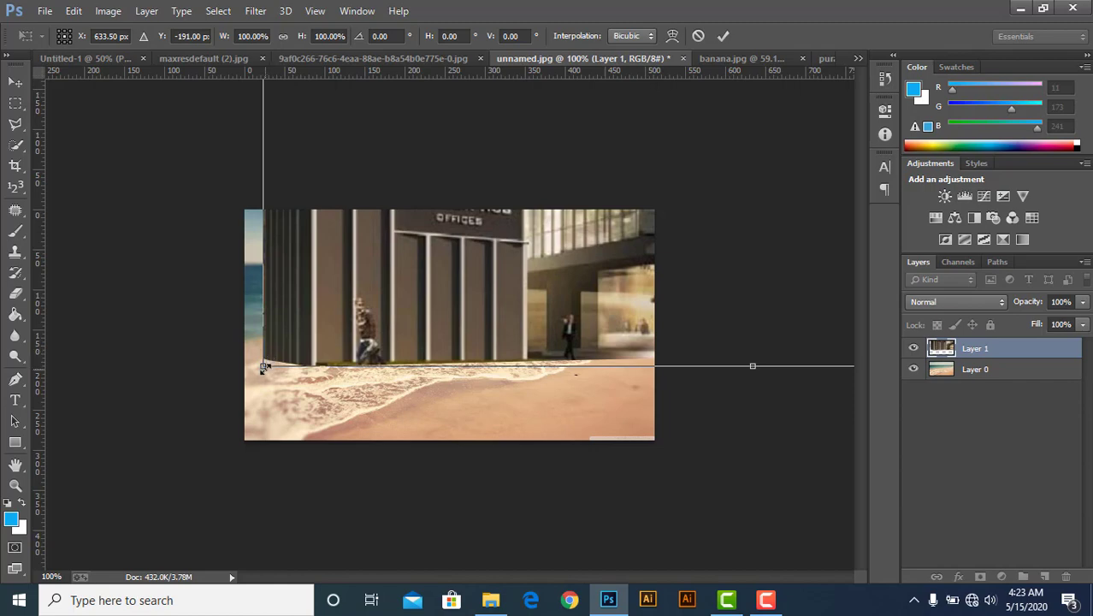
pyautogui.moveTo(264, 368); pyautogui.dragTo(344, 398)
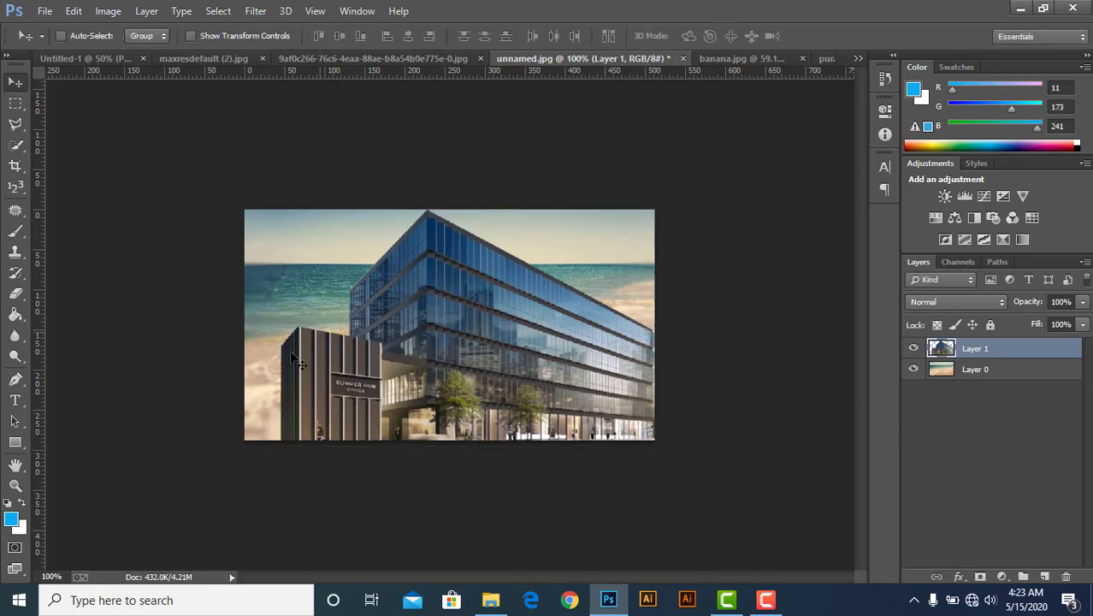
# Set the Polygonal Lasso Tool to Subtract from selection mode in the building image.
pyautogui.click(216, 59)
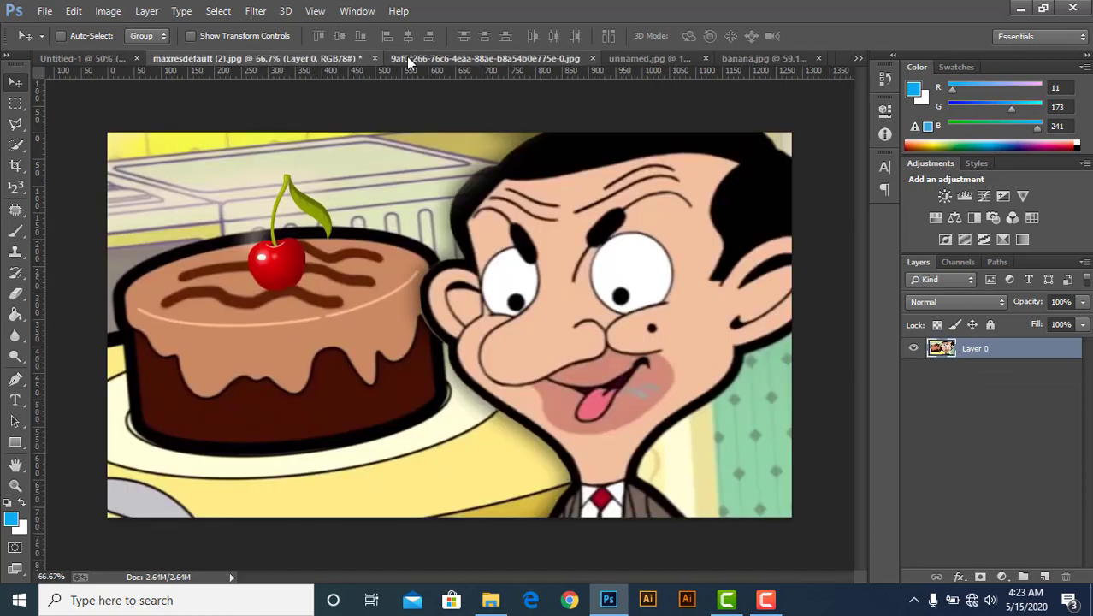
pyautogui.click(405, 59)
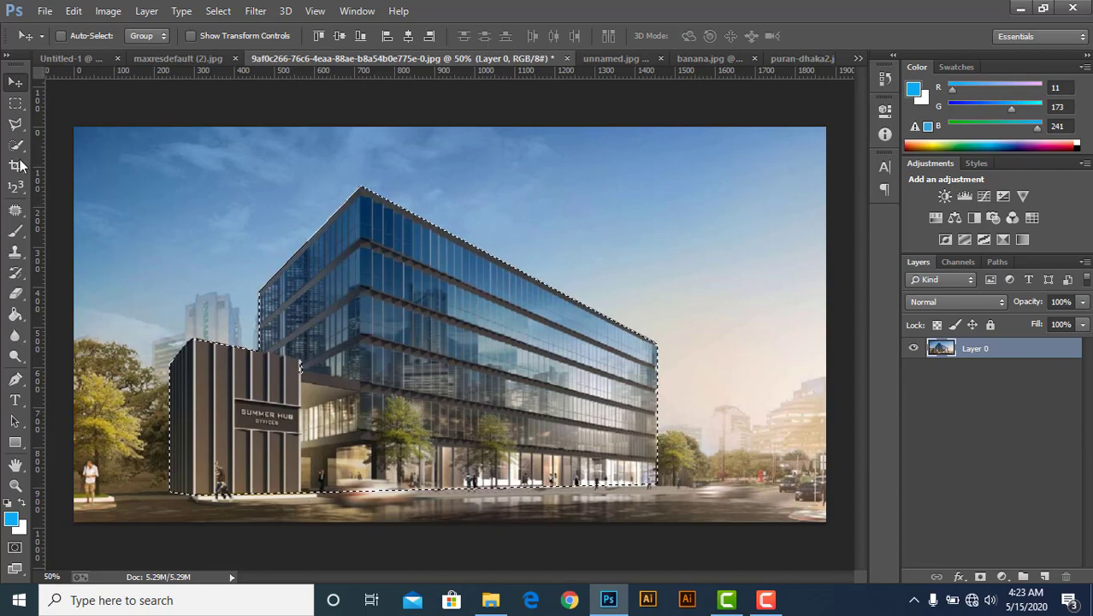
pyautogui.click(18, 128)
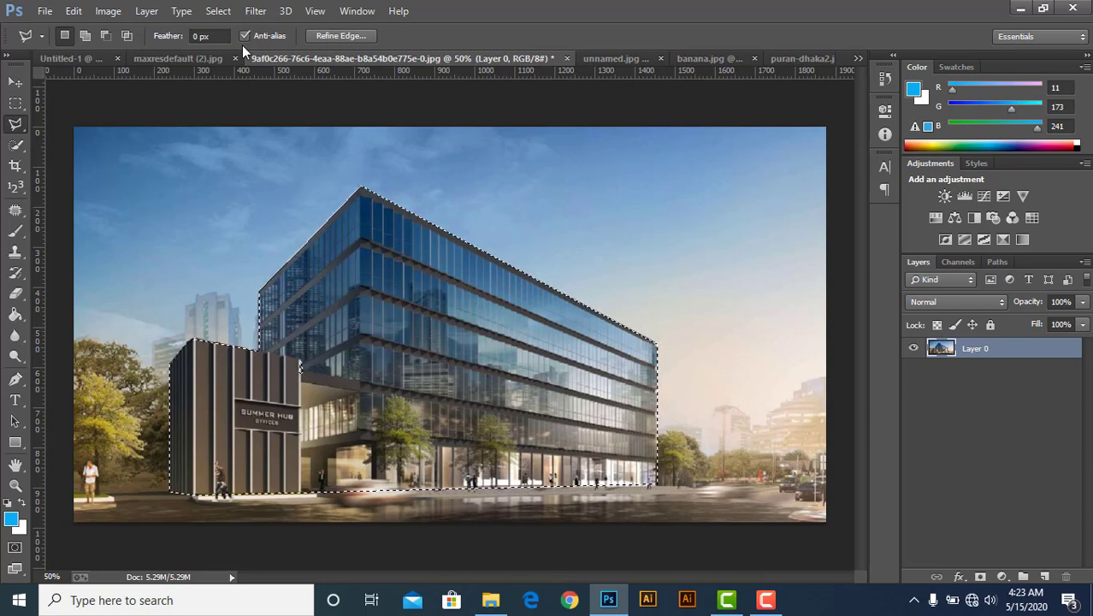
pyautogui.click(101, 38)
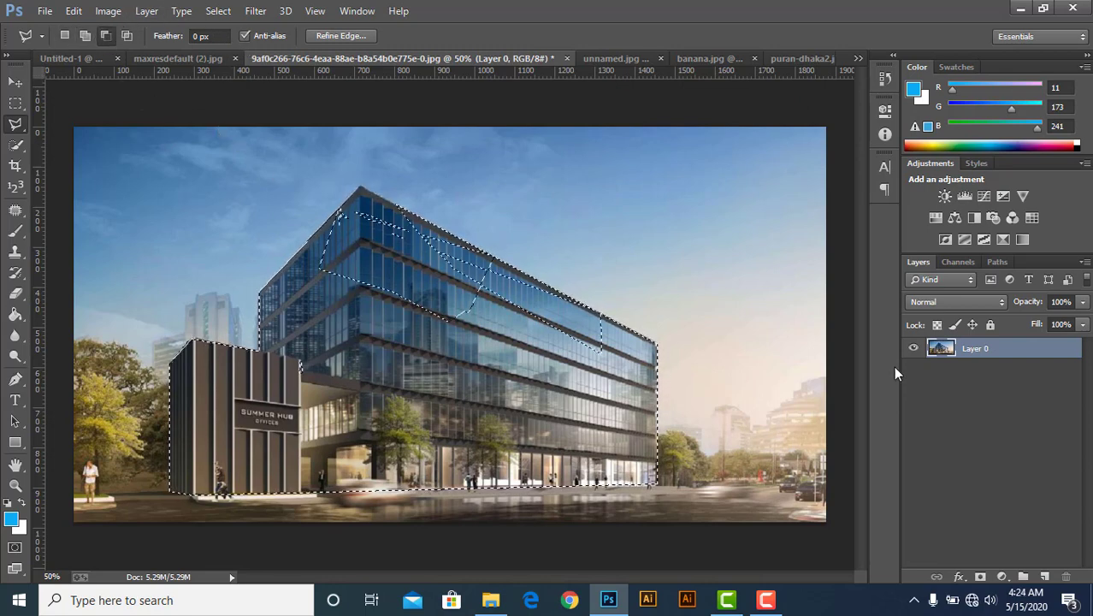
# Deselect the building and close its image without saving.
pyautogui.hotkey('ctrl', 'd')
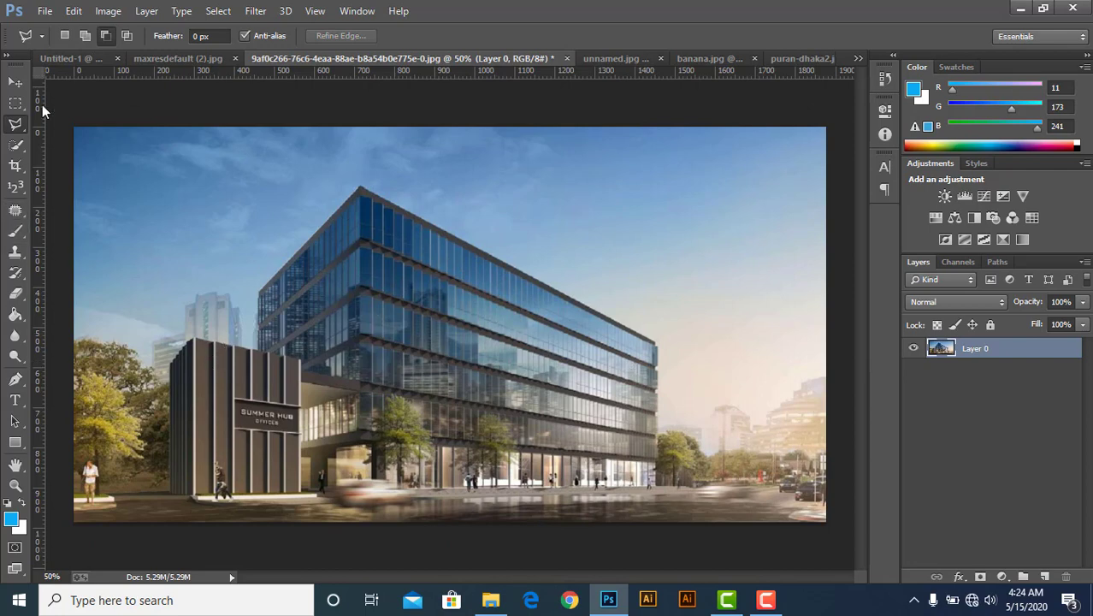
pyautogui.click(566, 58)
pyautogui.click(560, 241)
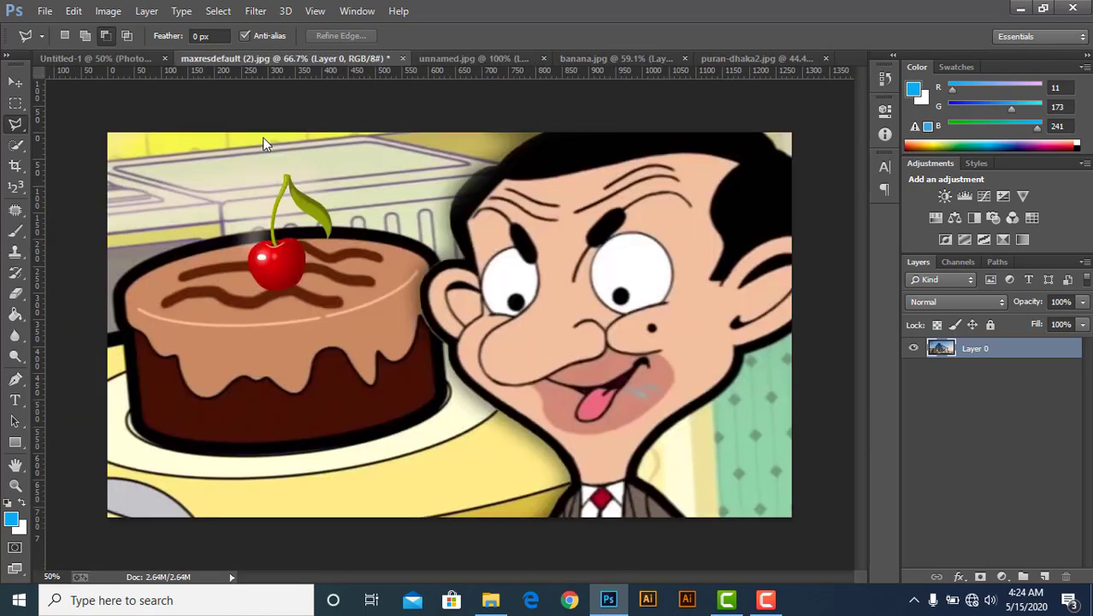
# Delete the building layer from unnamed.jpg.
pyautogui.click(458, 62)
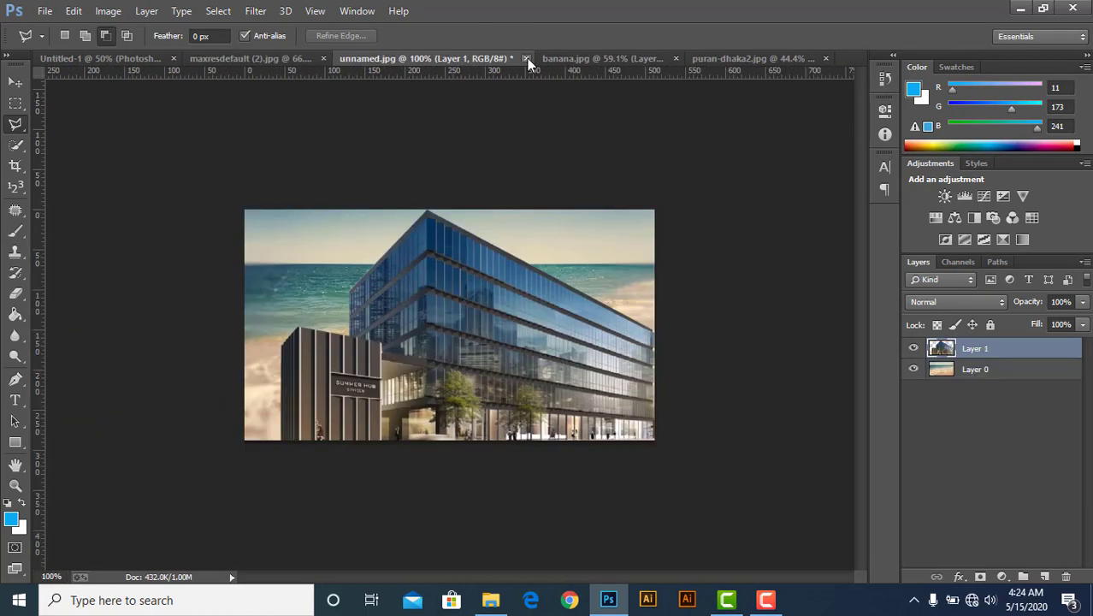
pyautogui.moveTo(1011, 354); pyautogui.dragTo(1065, 576)
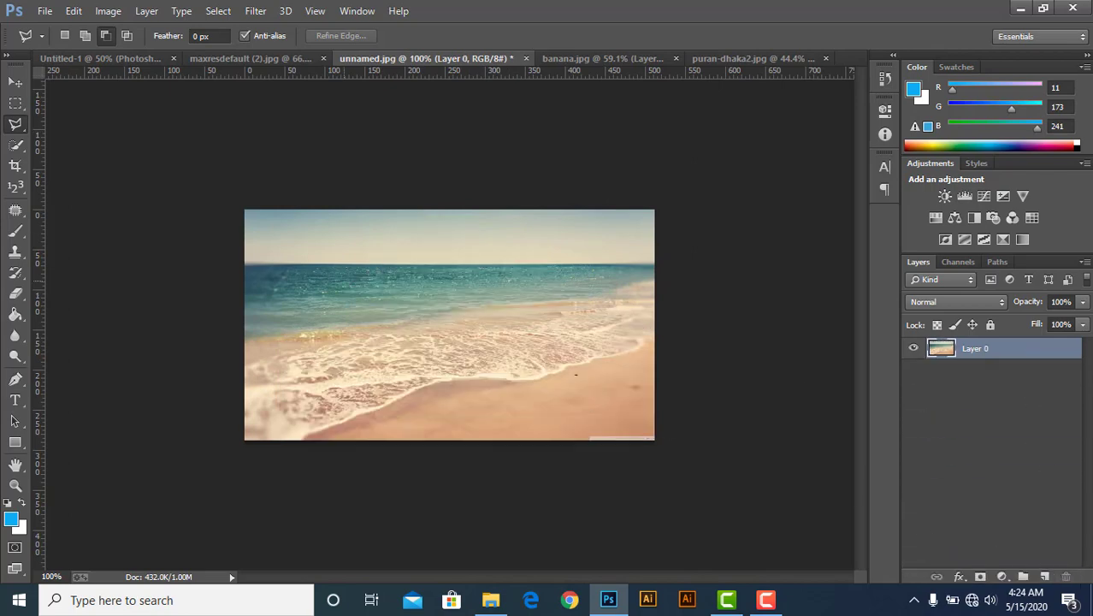
# Switch to the Magnetic Lasso Tool and return to the cartoon cake image.
pyautogui.click(15, 124)
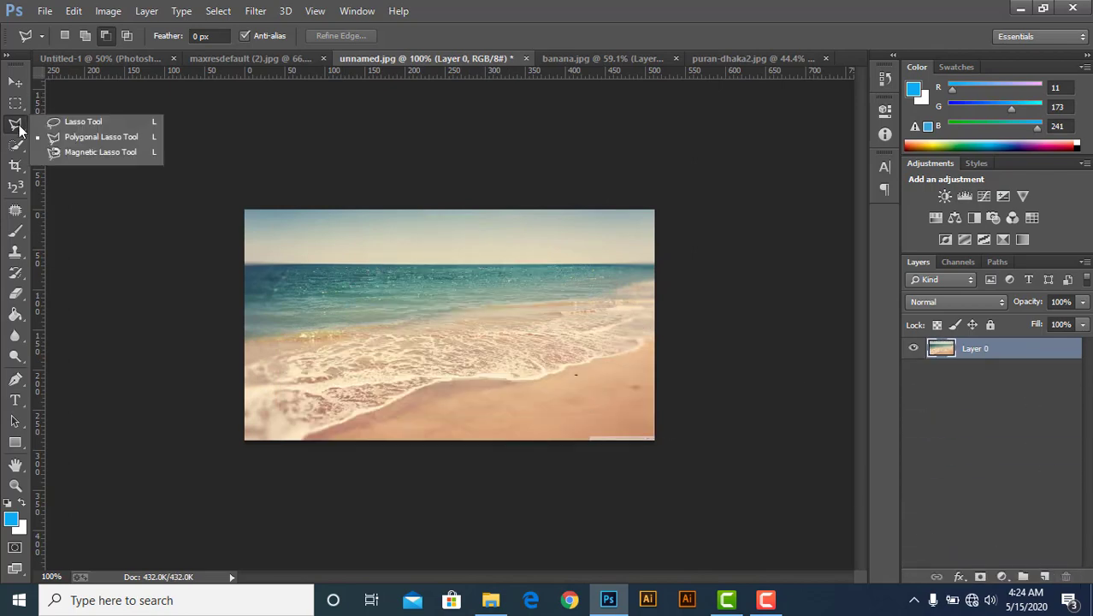
pyautogui.click(72, 157)
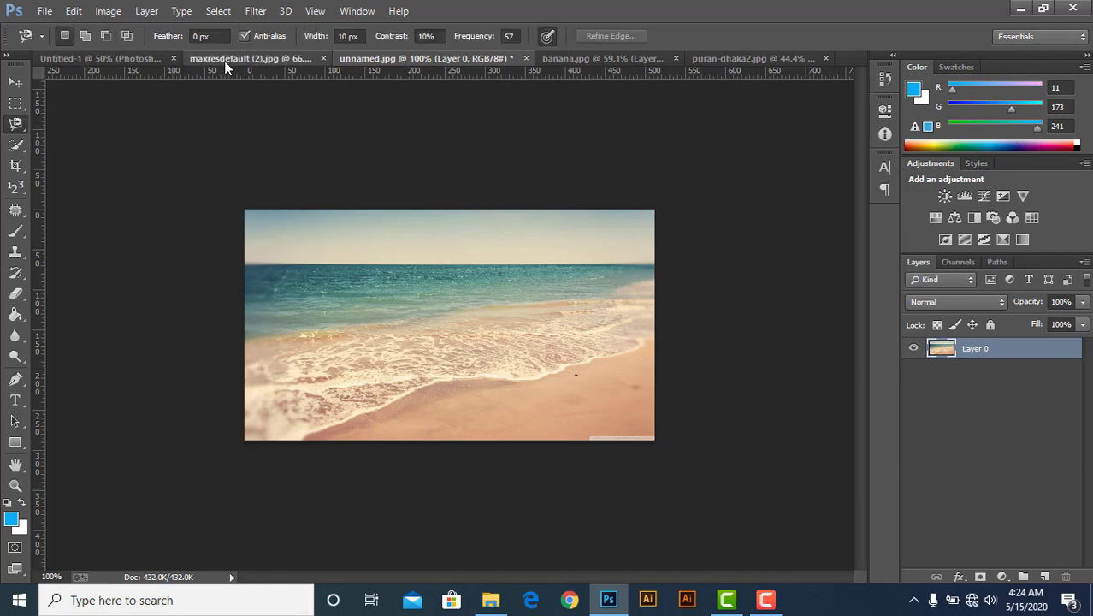
pyautogui.click(224, 61)
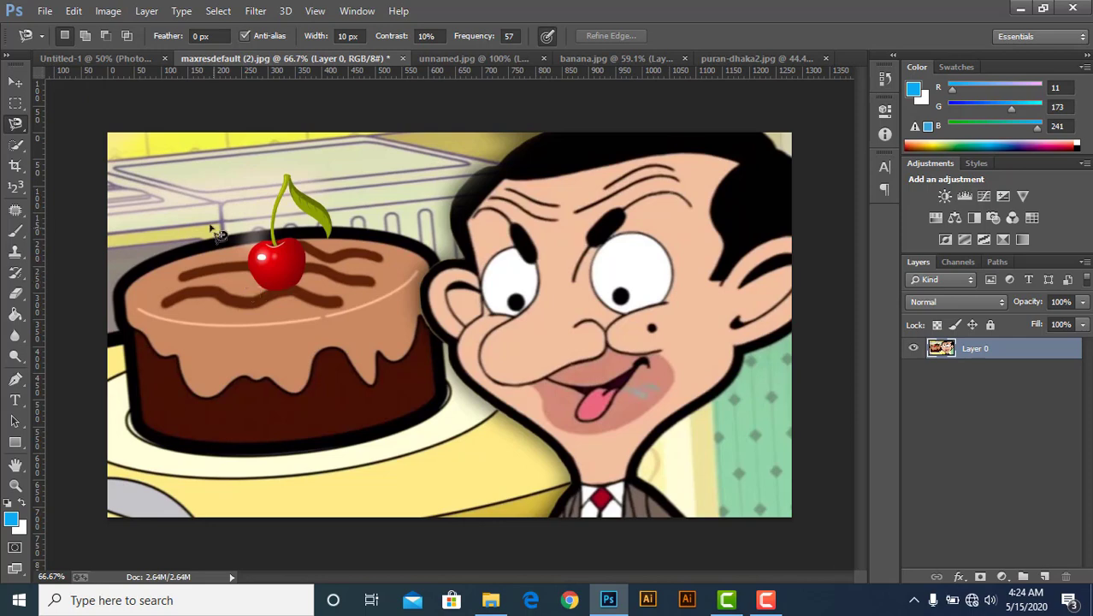
# Trace around the cake with the Magnetic Lasso Tool to select it.
pyautogui.click(116, 292)
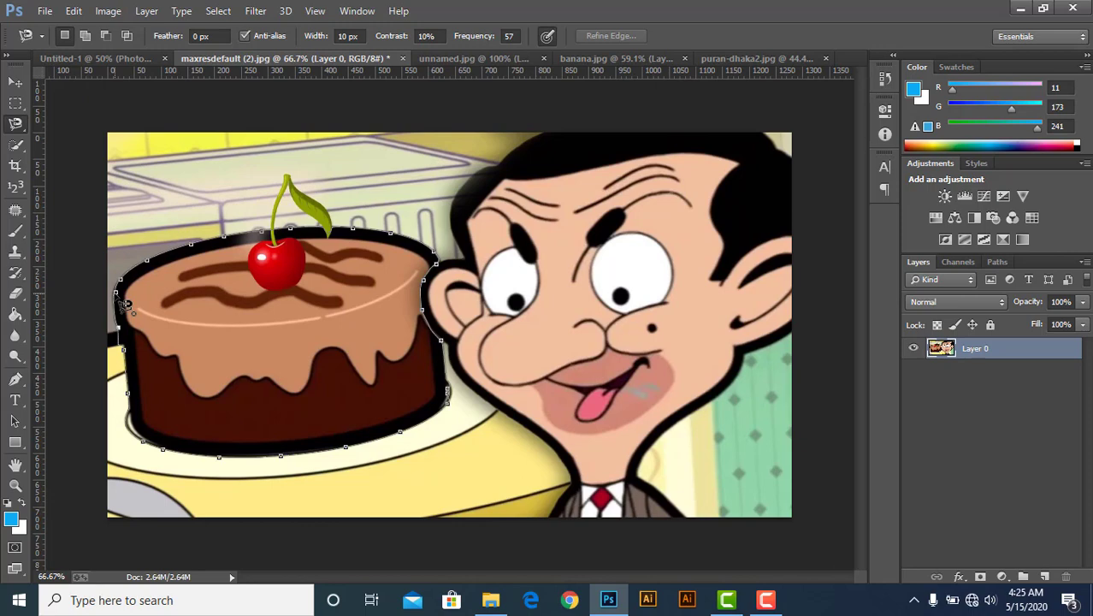
pyautogui.click(126, 303)
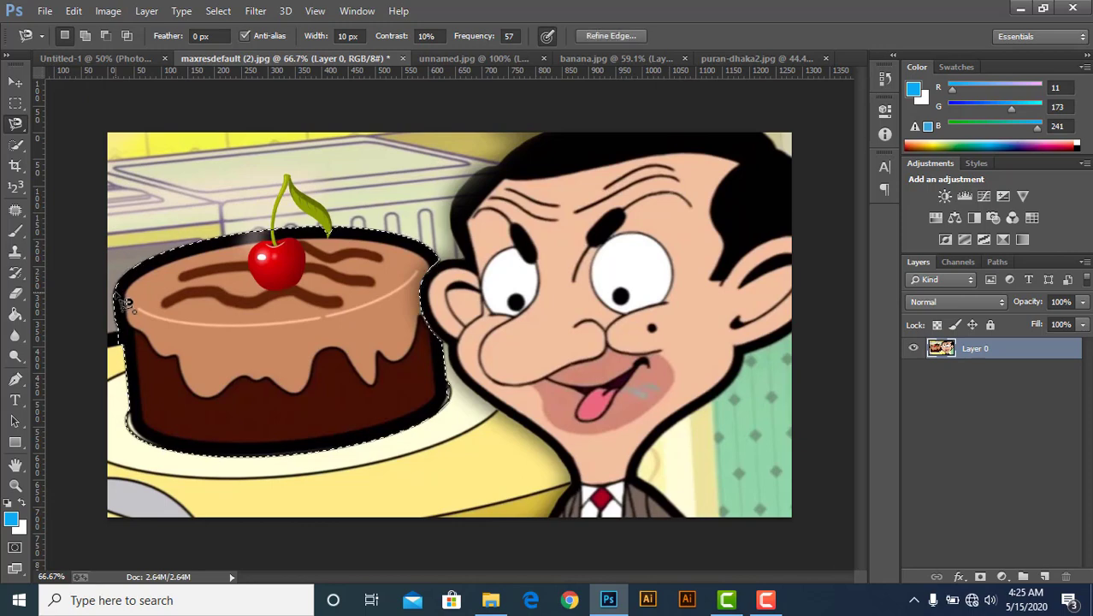
# Try moving the selected cake toward the face with the Move tool, then undo the move and deselect.
pyautogui.click(16, 82)
pyautogui.moveTo(282, 370); pyautogui.dragTo(366, 327)
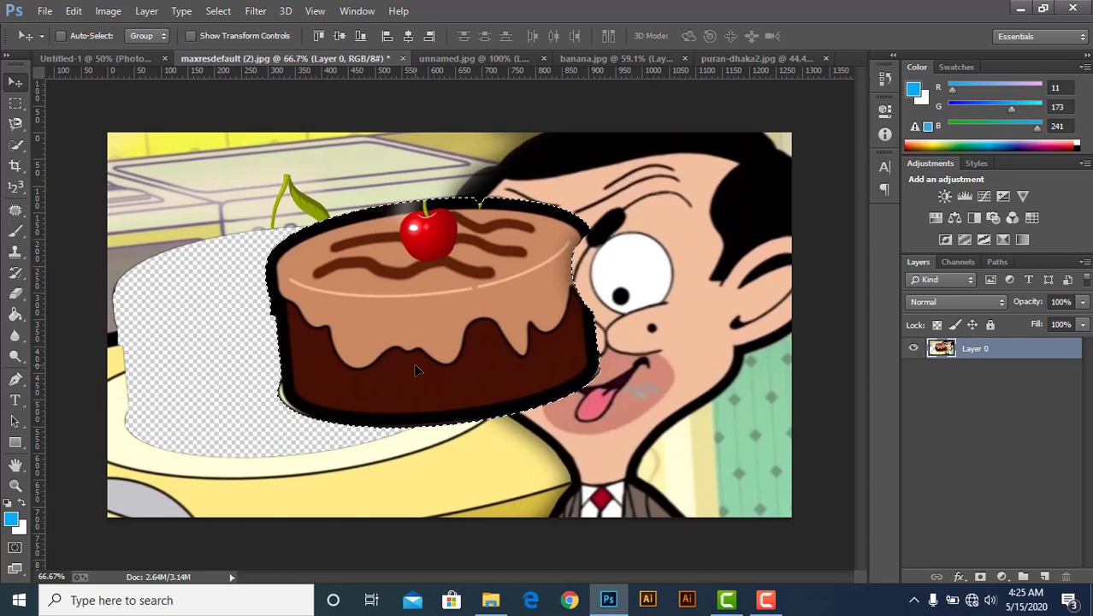
pyautogui.hotkey('ctrl', 'z')
pyautogui.hotkey('ctrl', 'd')
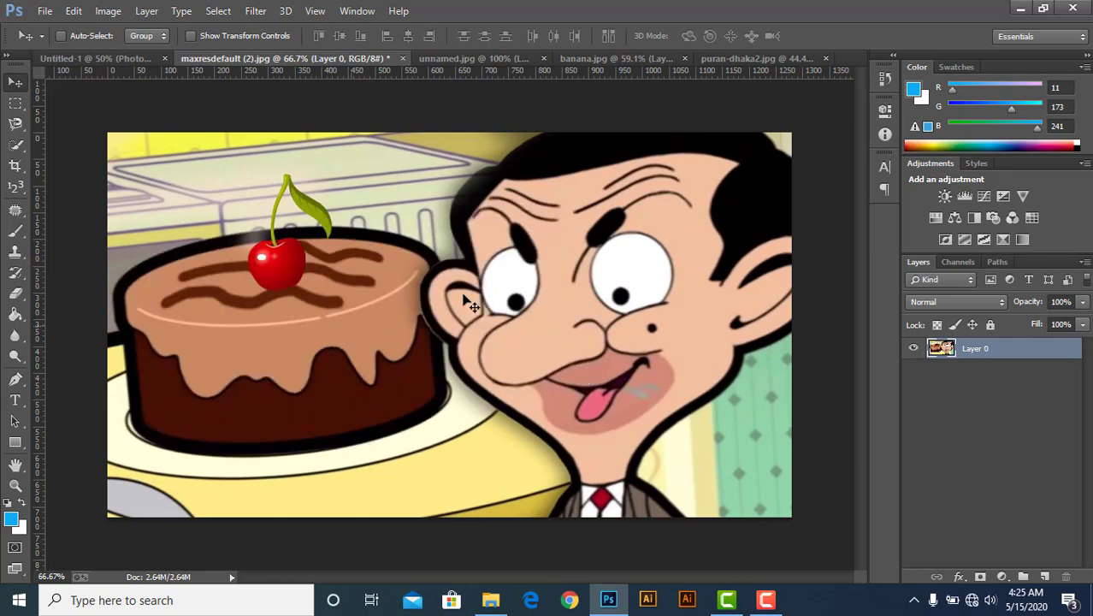
# Open banana.jpg and select the banana bunch with the Magnetic Lasso Tool.
pyautogui.click(462, 58)
pyautogui.click(611, 58)
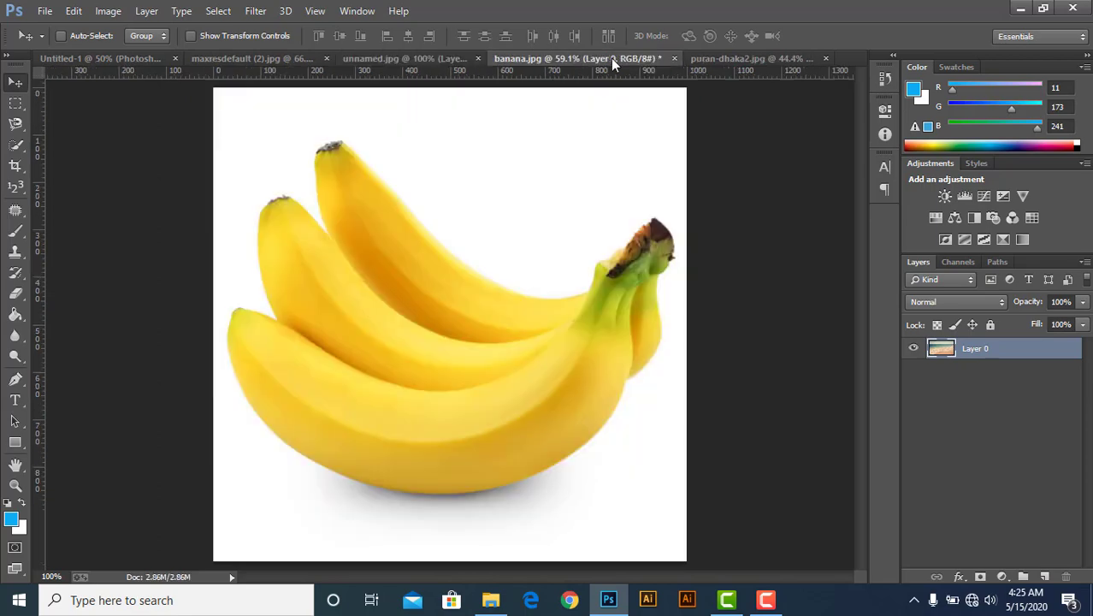
pyautogui.click(16, 125)
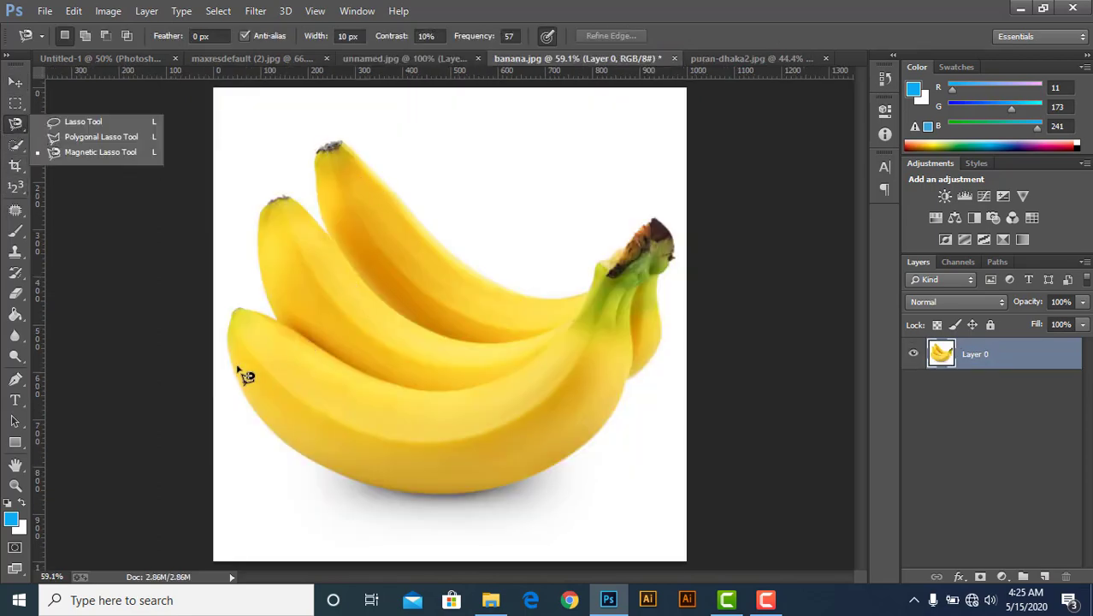
pyautogui.click(226, 339)
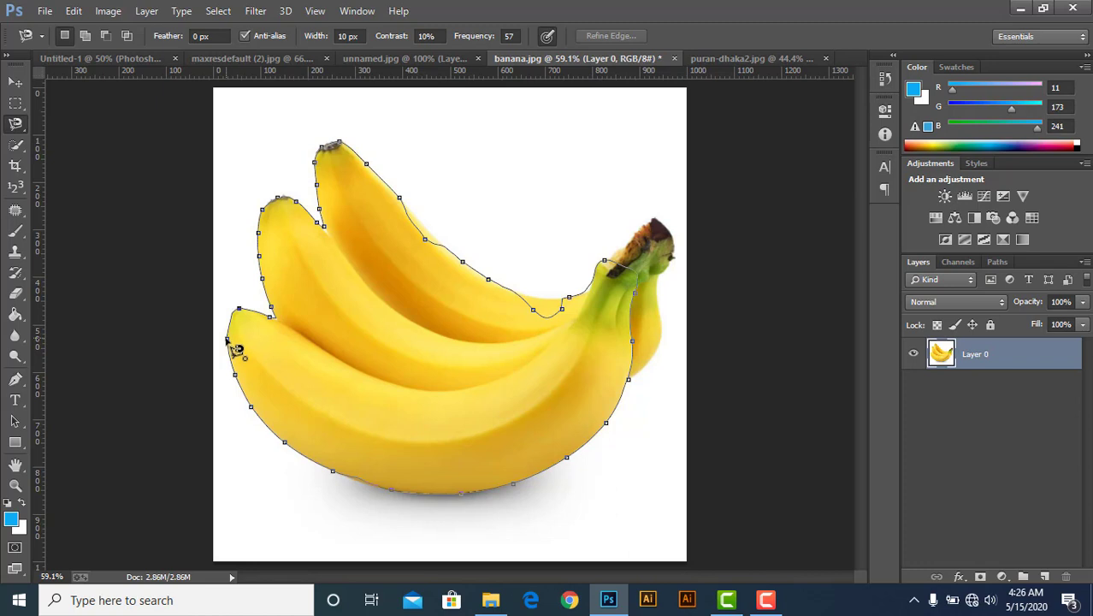
pyautogui.click(233, 348)
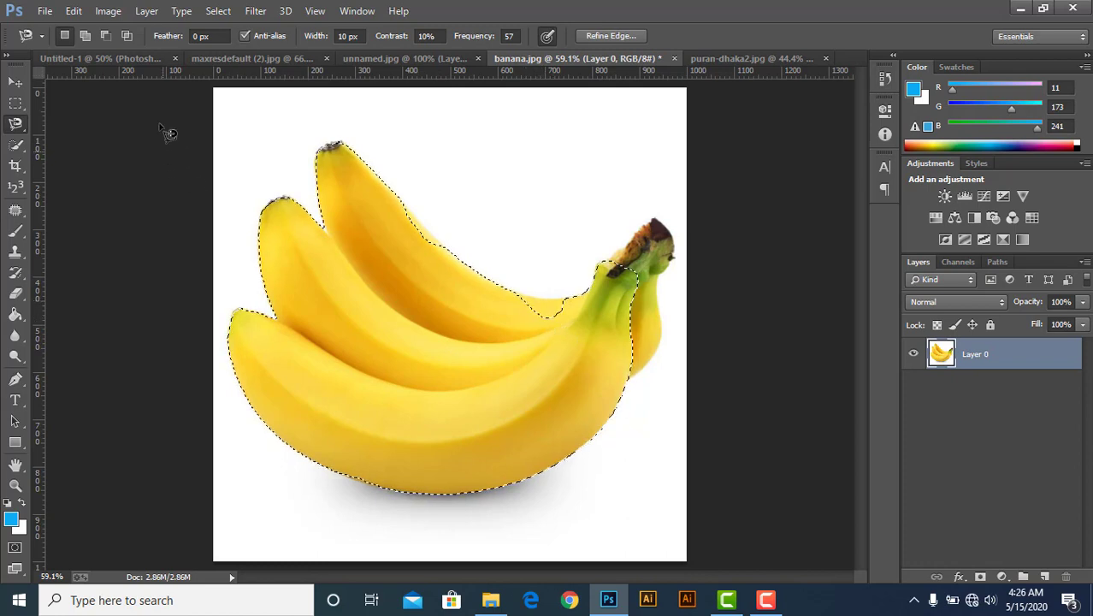
# Add the gap between the top banana and the stems to the selection in Add to selection mode.
pyautogui.click(86, 36)
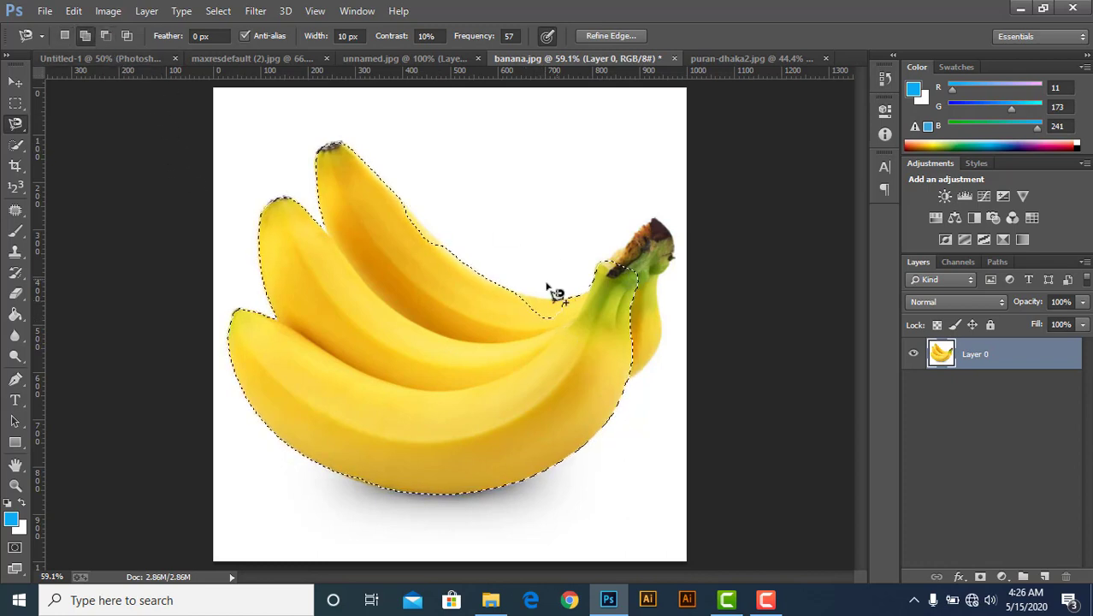
pyautogui.click(517, 295)
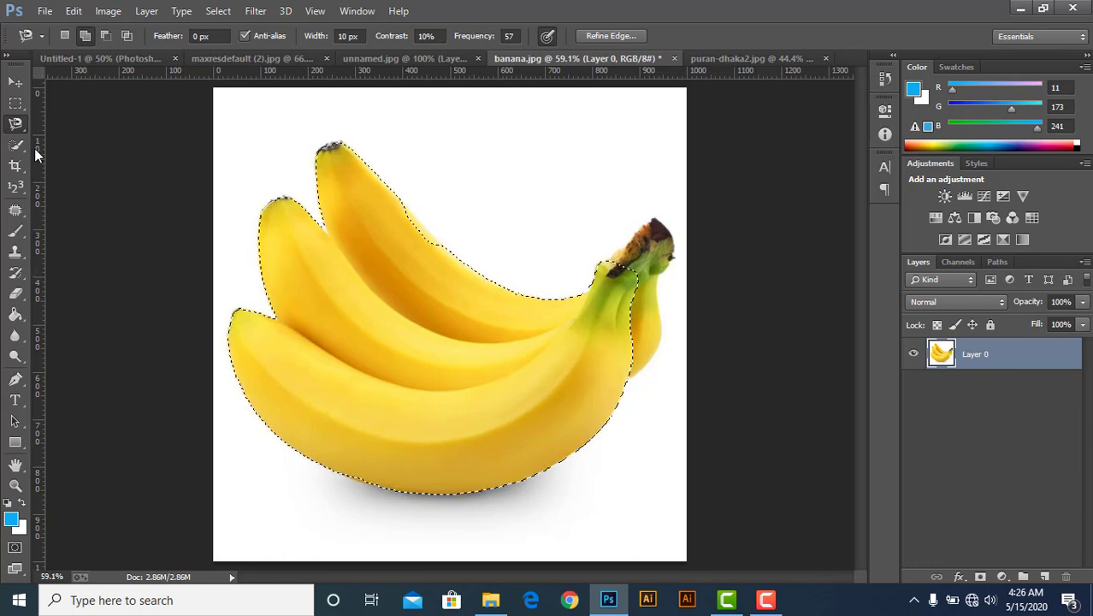
# Switch to the Lasso Tool and deselect the bananas.
pyautogui.click(19, 128)
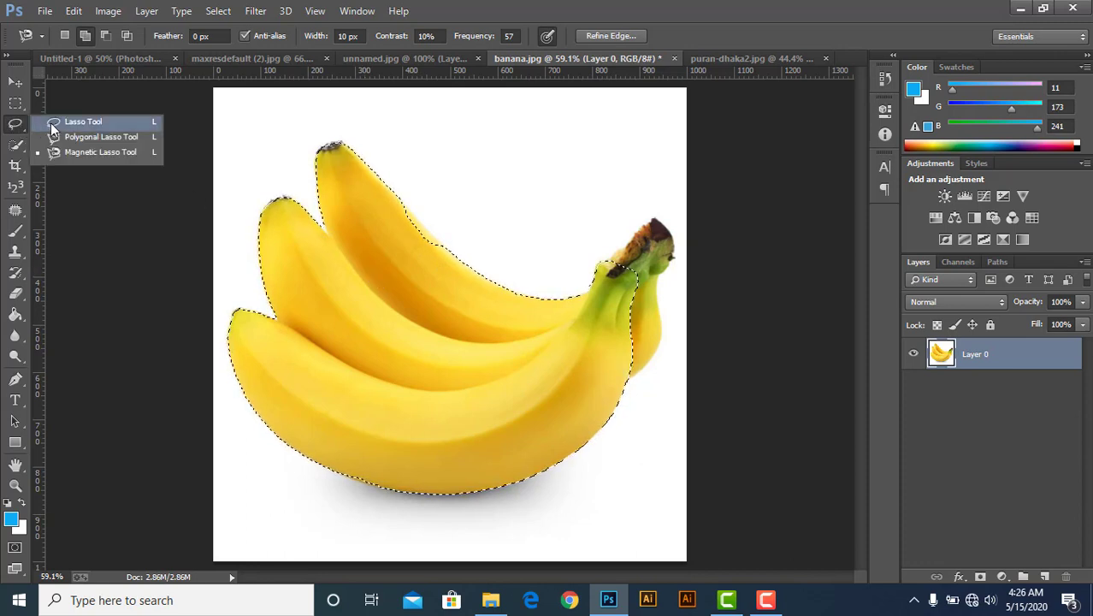
pyautogui.click(55, 123)
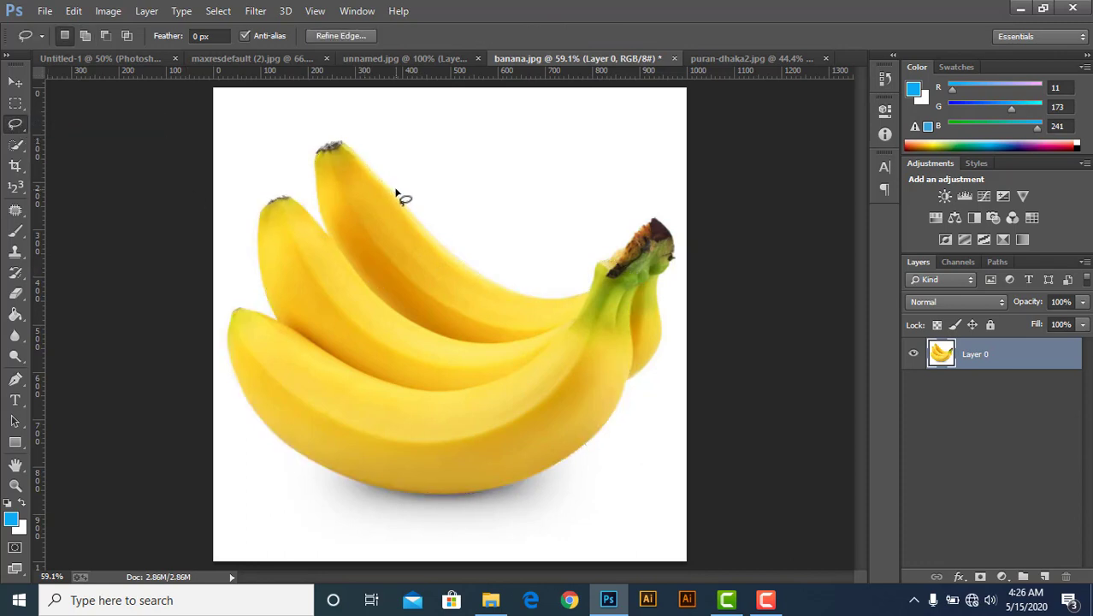
pyautogui.hotkey('ctrl', 'd')
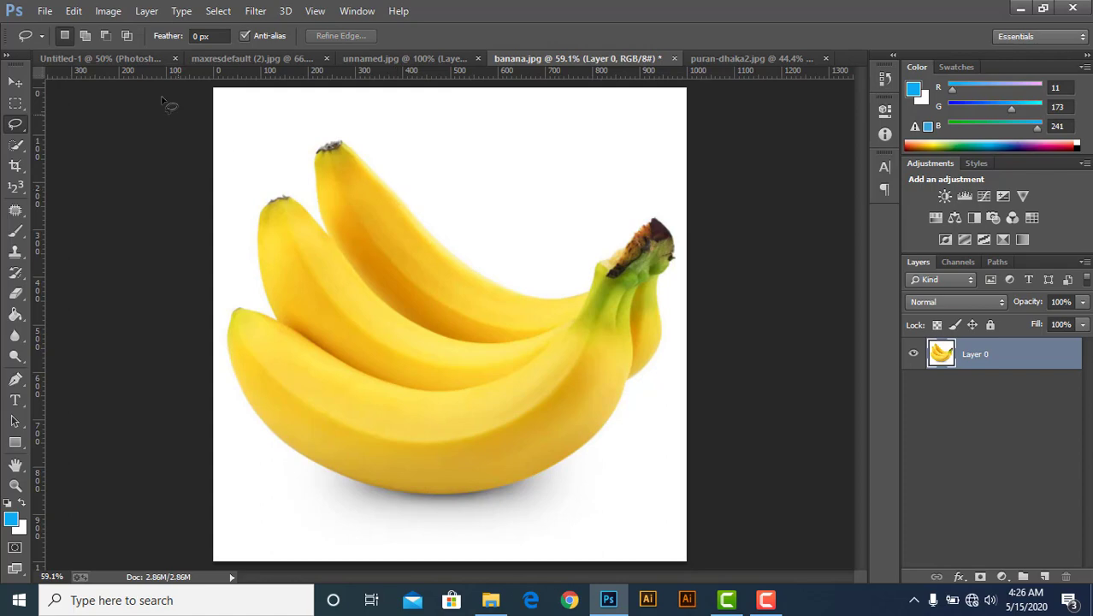
# Check the class topic list in Untitled-1, pick the Quick Selection Tool, and return to banana.jpg.
pyautogui.click(124, 63)
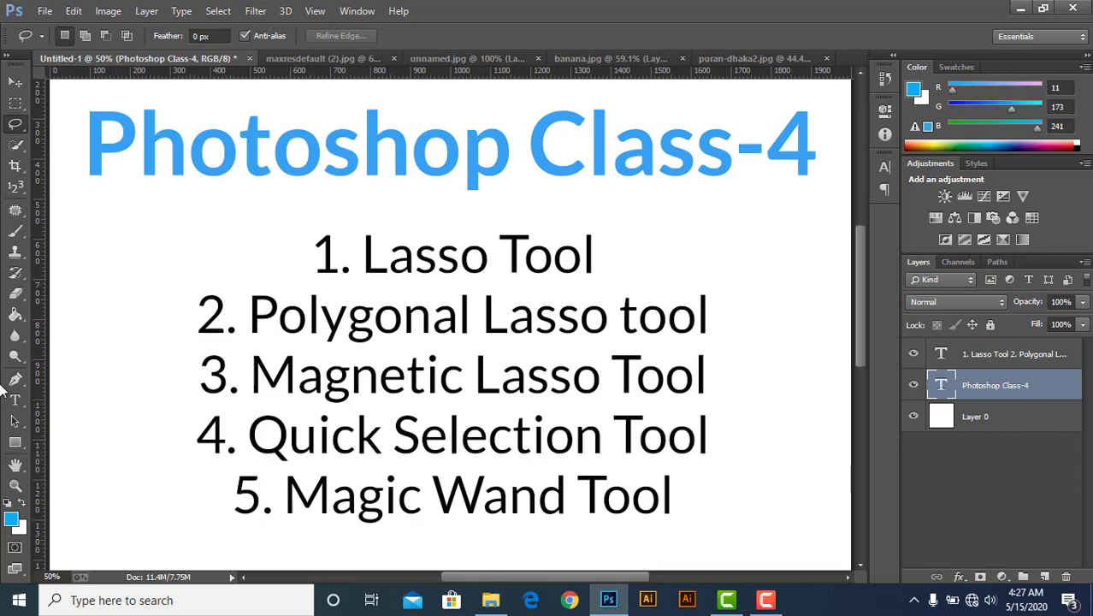
pyautogui.click(14, 145)
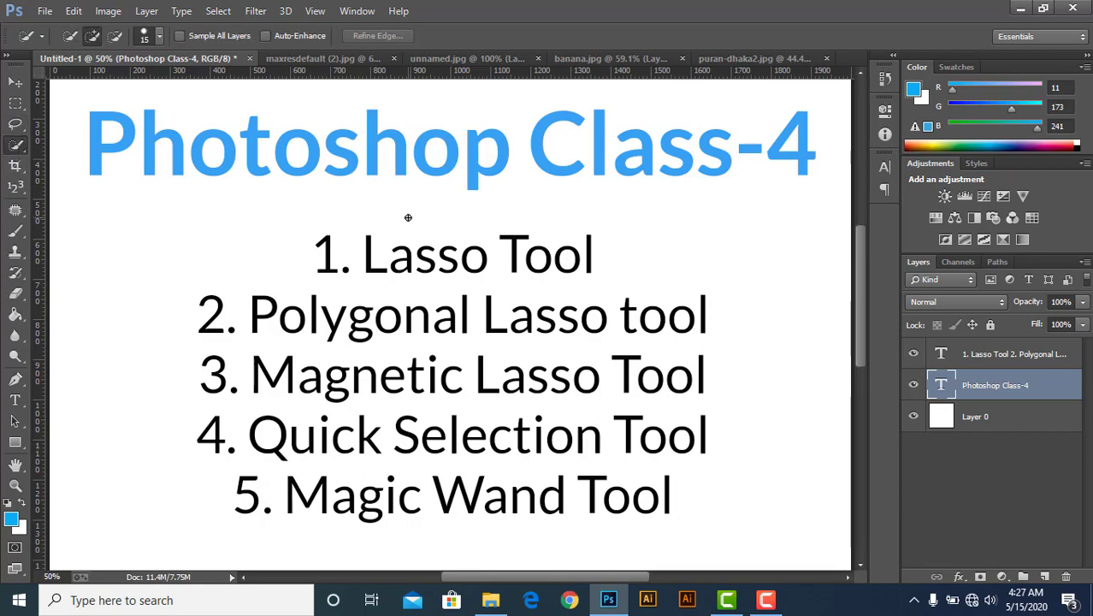
pyautogui.click(580, 57)
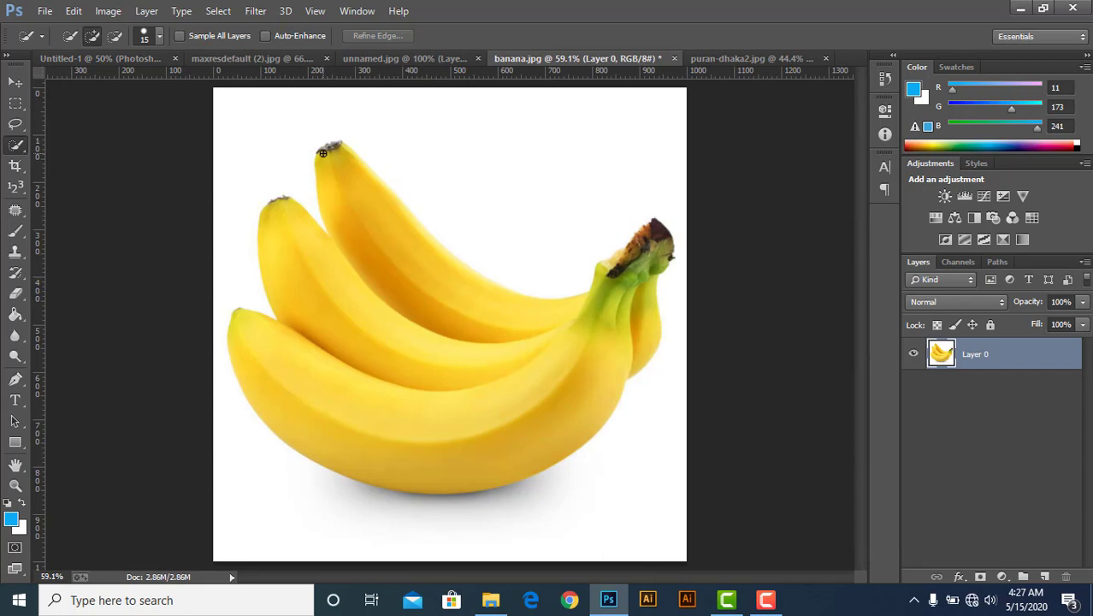
# Set the Quick Selection brush size to 79.
pyautogui.press('[')
pyautogui.press('[')
pyautogui.press('[')
pyautogui.press('[')
pyautogui.press(']')
pyautogui.press(']')
pyautogui.press(']')
pyautogui.press(']')
pyautogui.press(']')
pyautogui.press(']')
pyautogui.press(']')
pyautogui.press(']')
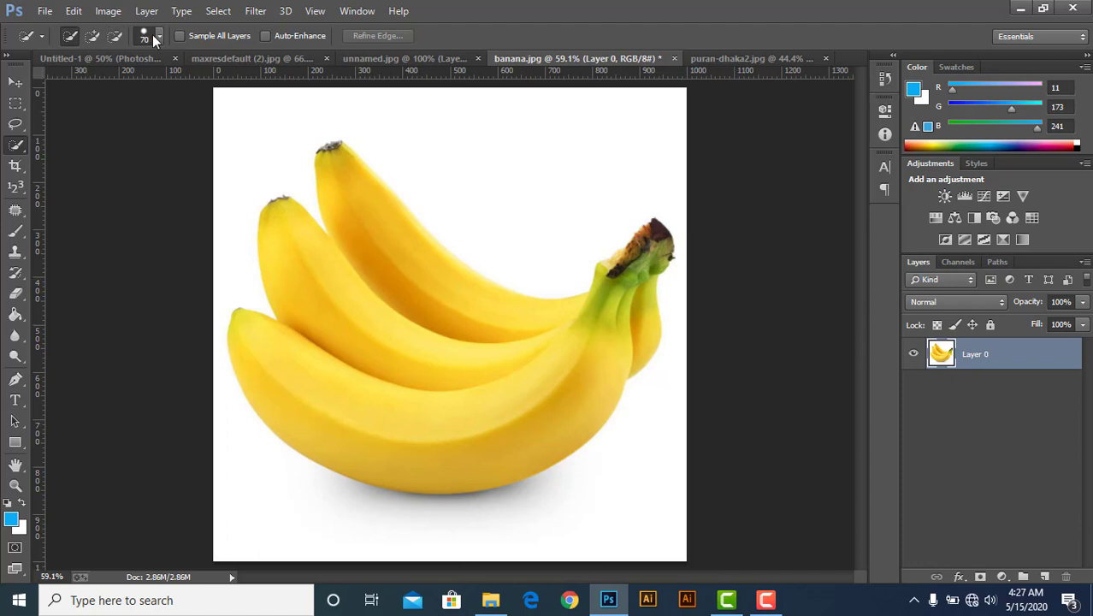
pyautogui.click(159, 37)
pyautogui.moveTo(123, 85)
pyautogui.mouseDown()
pyautogui.moveTo(167, 89)
pyautogui.moveTo(132, 88)
pyautogui.mouseUp()
pyautogui.moveTo(214, 121)
pyautogui.mouseDown()
pyautogui.moveTo(157, 136)
pyautogui.moveTo(229, 126)
pyautogui.mouseUp()
# Paint over the bananas and the stem with the Quick Selection Tool to select the bunch.
pyautogui.click(71, 34)
pyautogui.moveTo(334, 163)
pyautogui.mouseDown()
pyautogui.moveTo(401, 272)
pyautogui.moveTo(444, 315)
pyautogui.moveTo(541, 320)
pyautogui.moveTo(583, 307)
pyautogui.moveTo(594, 366)
pyautogui.moveTo(551, 410)
pyautogui.moveTo(483, 442)
pyautogui.moveTo(395, 410)
pyautogui.moveTo(357, 295)
pyautogui.mouseUp()
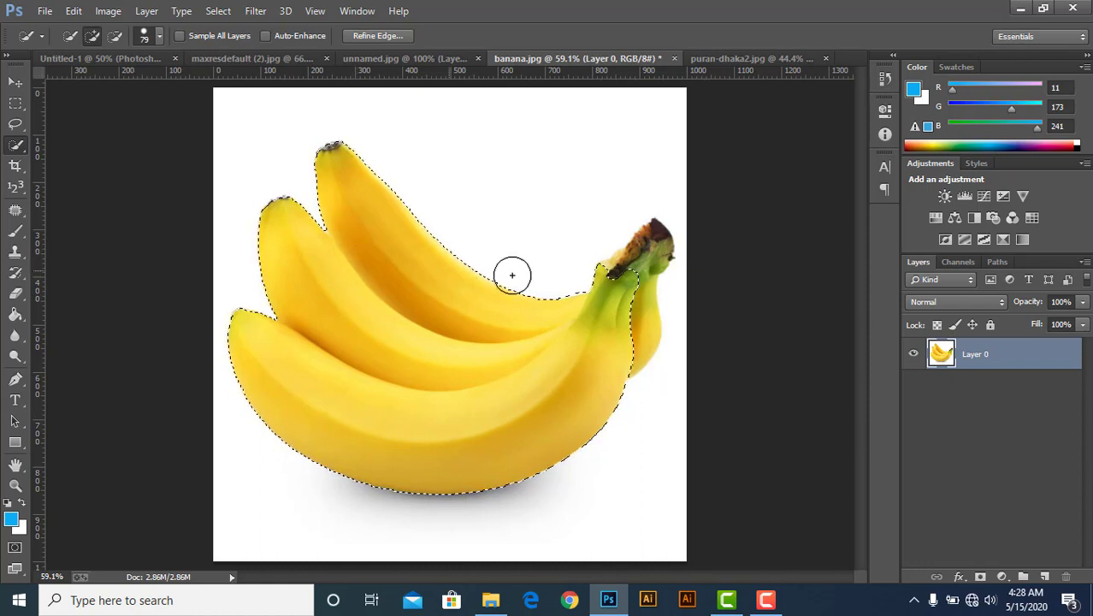
pyautogui.moveTo(643, 248)
pyautogui.mouseDown()
pyautogui.moveTo(652, 262)
pyautogui.moveTo(639, 245)
pyautogui.mouseUp()
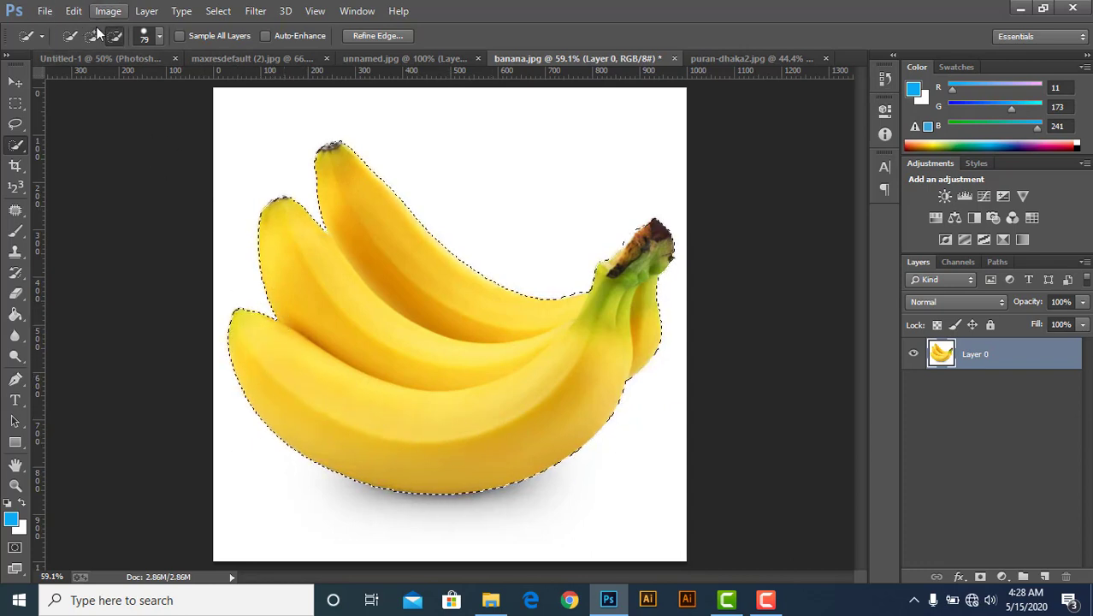
# Subtract the lower banana from the selection by painting over it.
pyautogui.click(71, 35)
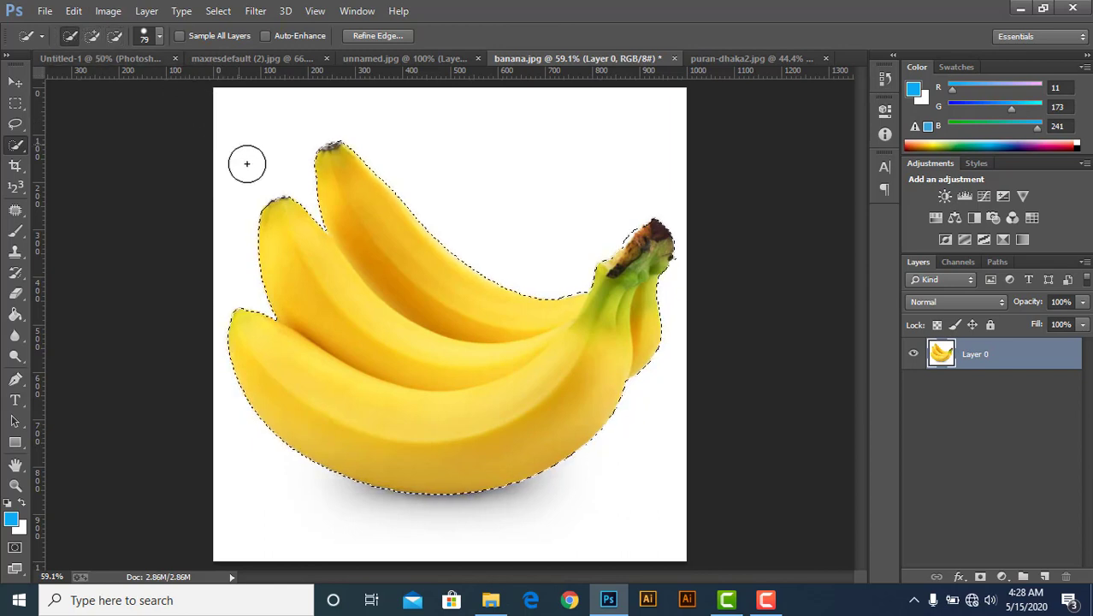
pyautogui.press('alt')
pyautogui.moveTo(248, 320); pyautogui.dragTo(308, 369)
pyautogui.moveTo(471, 415)
pyautogui.mouseDown()
pyautogui.moveTo(581, 366)
pyautogui.moveTo(617, 323)
pyautogui.moveTo(628, 270)
pyautogui.moveTo(656, 239)
pyautogui.moveTo(663, 308)
pyautogui.moveTo(635, 391)
pyautogui.moveTo(565, 465)
pyautogui.moveTo(570, 357)
pyautogui.mouseUp()
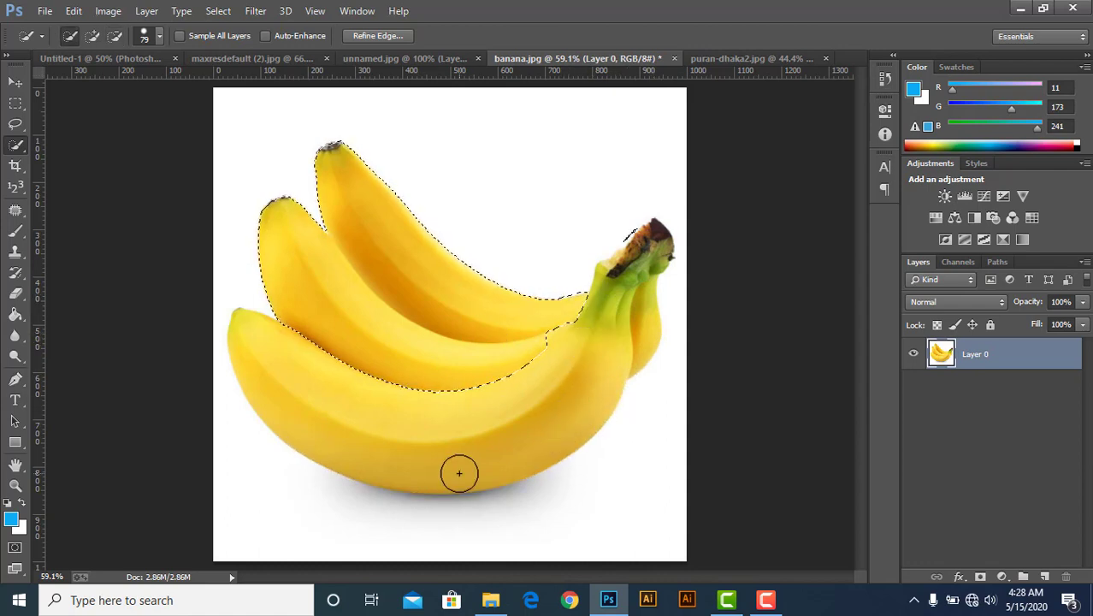
# Zoom to 100%, reduce the brush to 25, and refine the selection edge where the middle banana meets the stems.
pyautogui.hotkey('ctrl', '-')
pyautogui.hotkey('ctrl', '+')
pyautogui.hotkey('ctrl', '+')
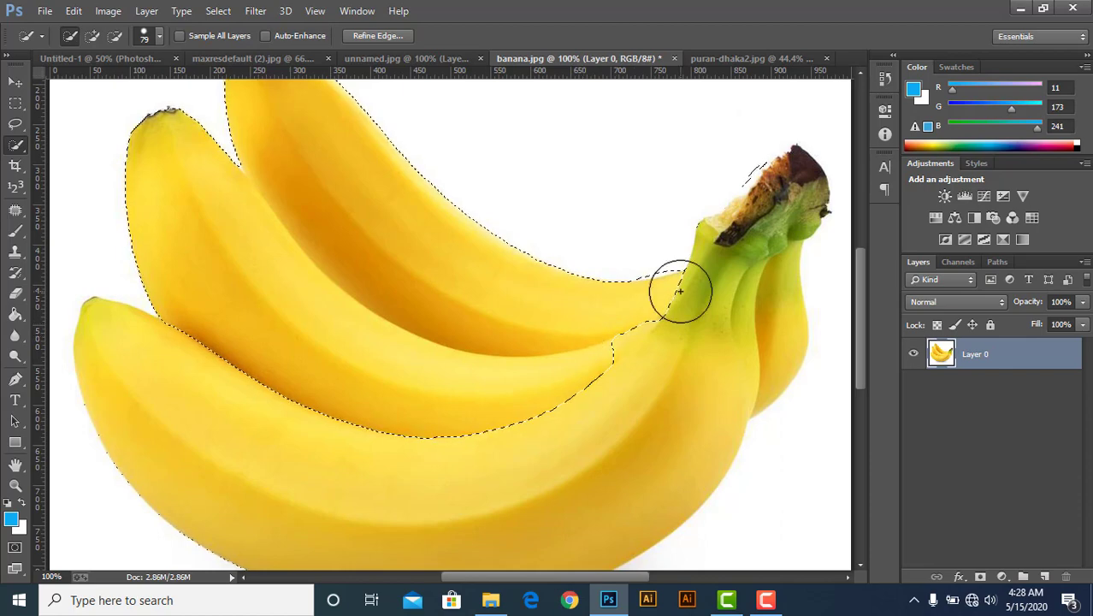
pyautogui.press('[')
pyautogui.press('[')
pyautogui.press('[')
pyautogui.press('[')
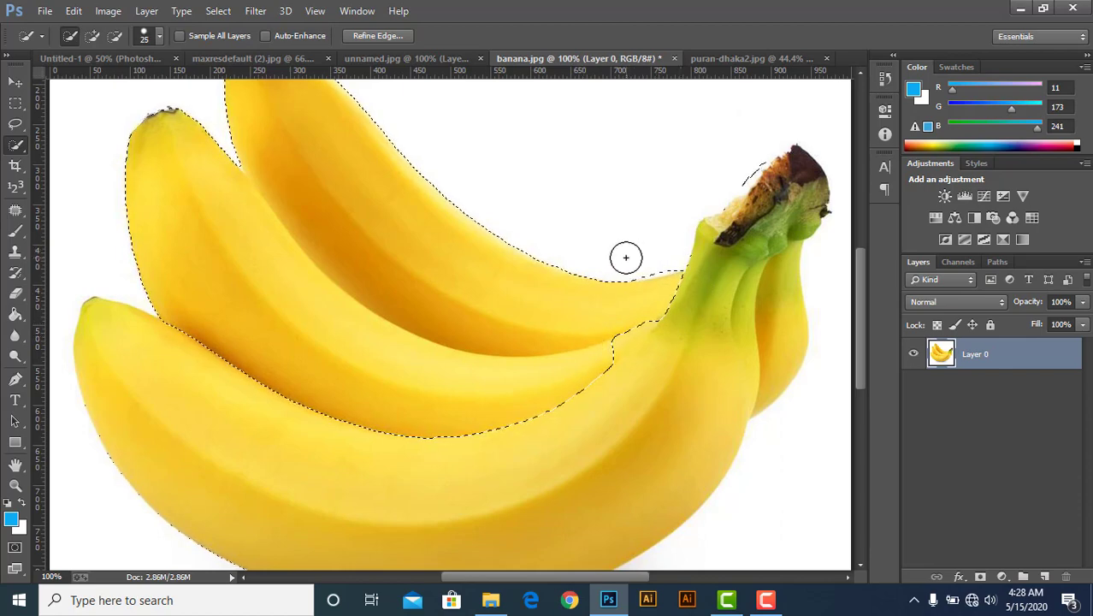
pyautogui.moveTo(621, 339); pyautogui.dragTo(613, 349)
pyautogui.click(615, 348)
pyautogui.moveTo(538, 365); pyautogui.dragTo(363, 205)
# Add to the selection along the middle banana's lower edge near the stems.
pyautogui.click(71, 35)
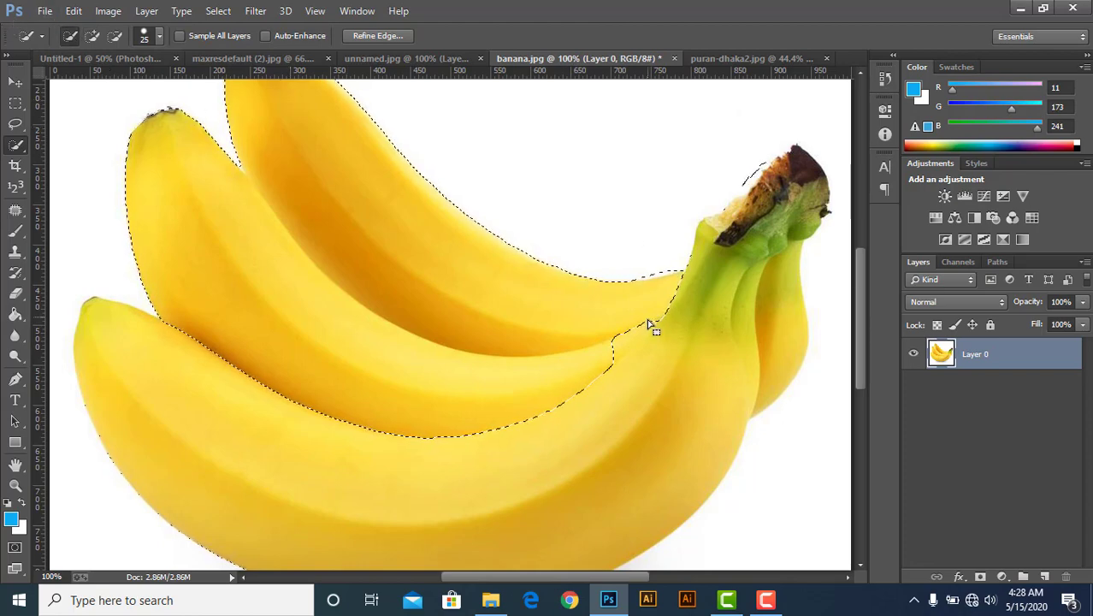
pyautogui.click(629, 347)
pyautogui.moveTo(728, 351)
pyautogui.mouseDown()
pyautogui.moveTo(717, 340)
pyautogui.moveTo(638, 354)
pyautogui.moveTo(593, 389)
pyautogui.mouseUp()
pyautogui.moveTo(633, 343)
pyautogui.mouseDown()
pyautogui.moveTo(663, 322)
pyautogui.moveTo(630, 330)
pyautogui.mouseUp()
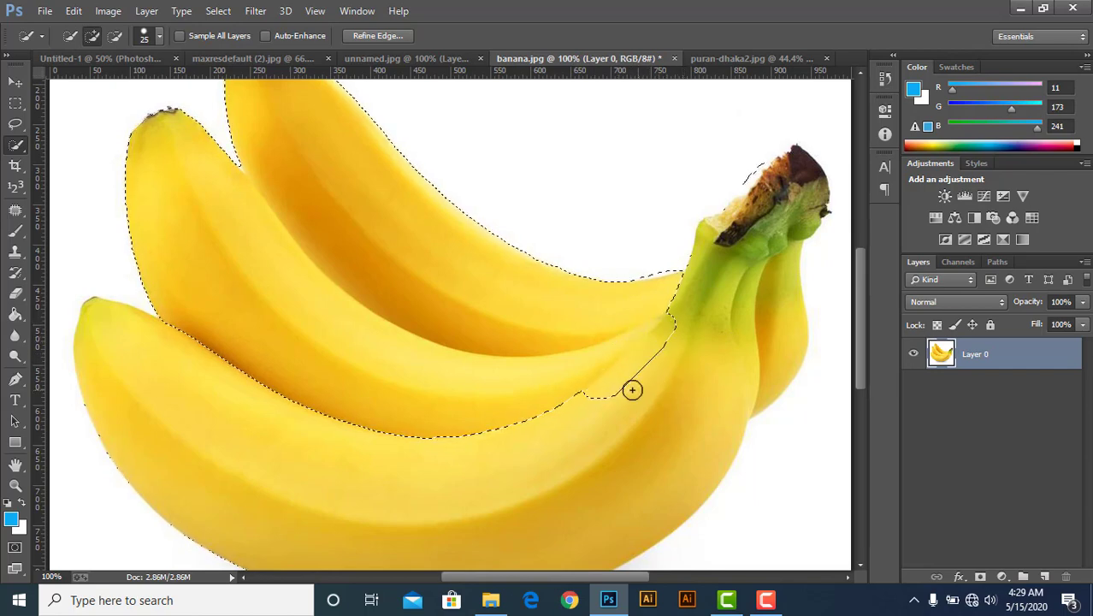
pyautogui.moveTo(593, 401)
pyautogui.mouseDown()
pyautogui.moveTo(689, 351)
pyautogui.moveTo(669, 341)
pyautogui.moveTo(590, 403)
pyautogui.mouseUp()
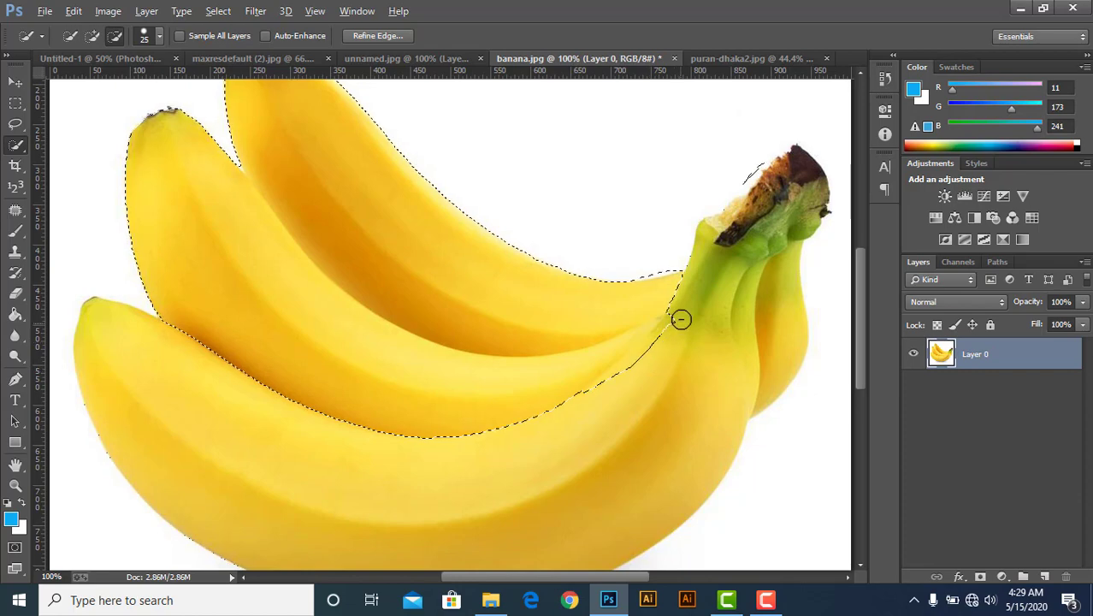
pyautogui.moveTo(683, 313); pyautogui.dragTo(671, 330)
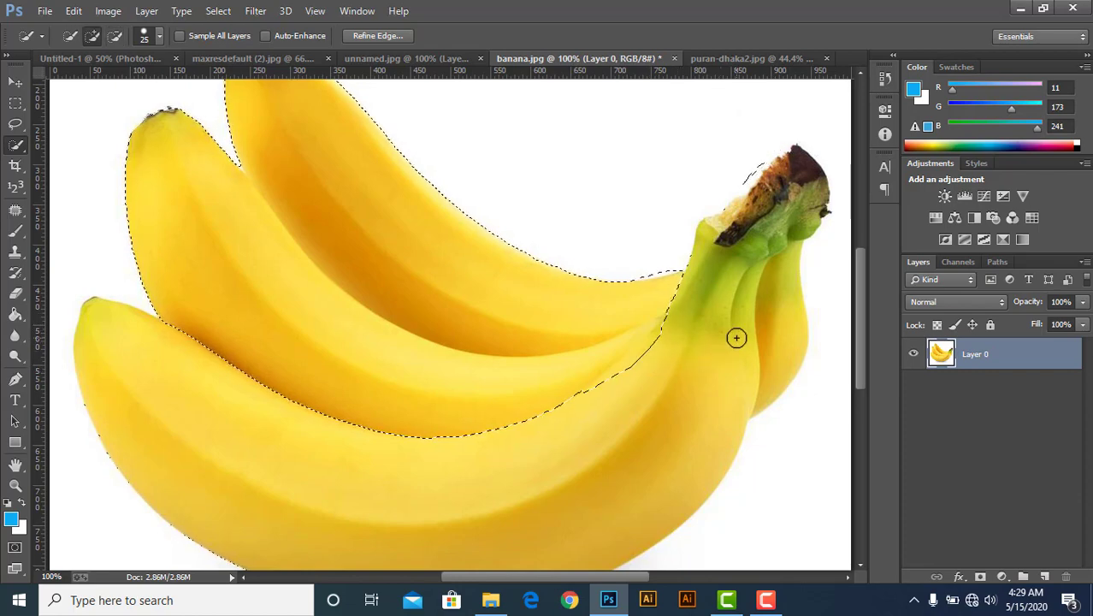
pyautogui.scroll(3, 584, 295)
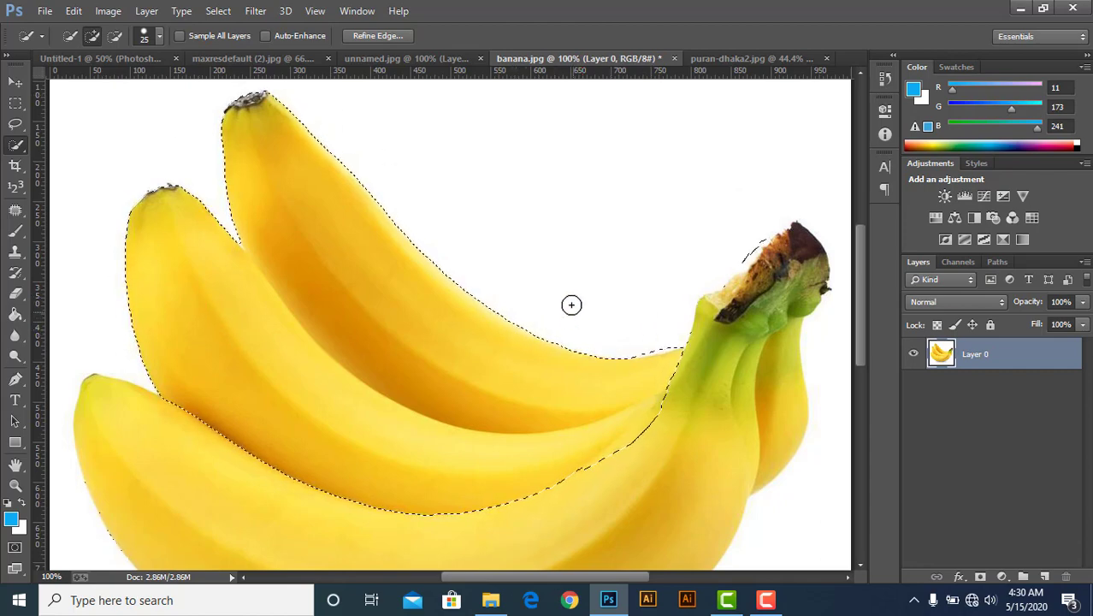
# Switch to the Magic Wand Tool and open puran-dhaka2.jpg.
pyautogui.rightClick(12, 153)
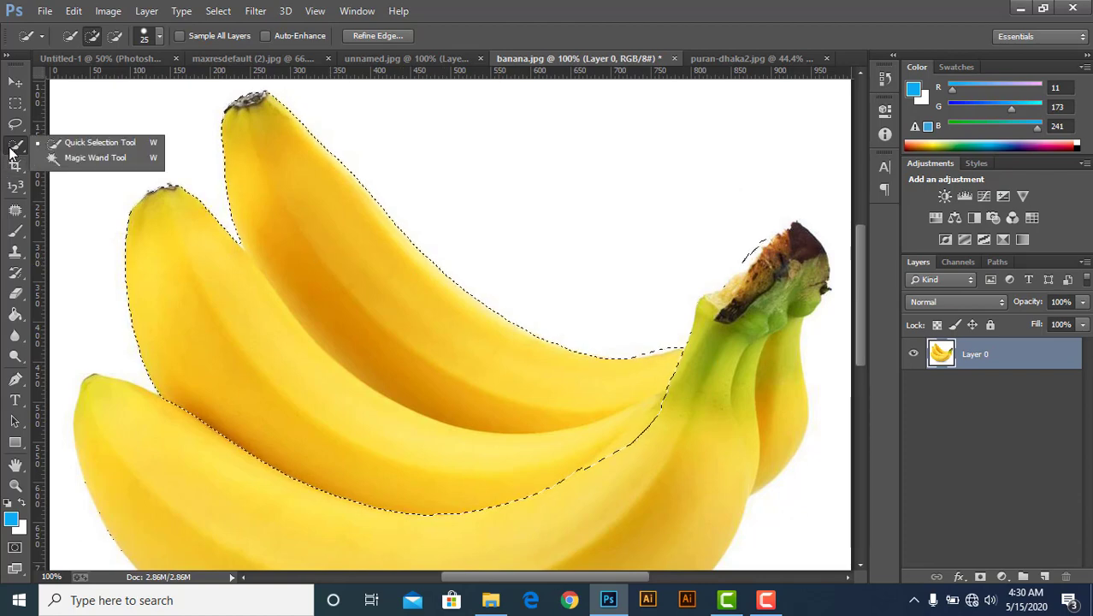
pyautogui.click(51, 163)
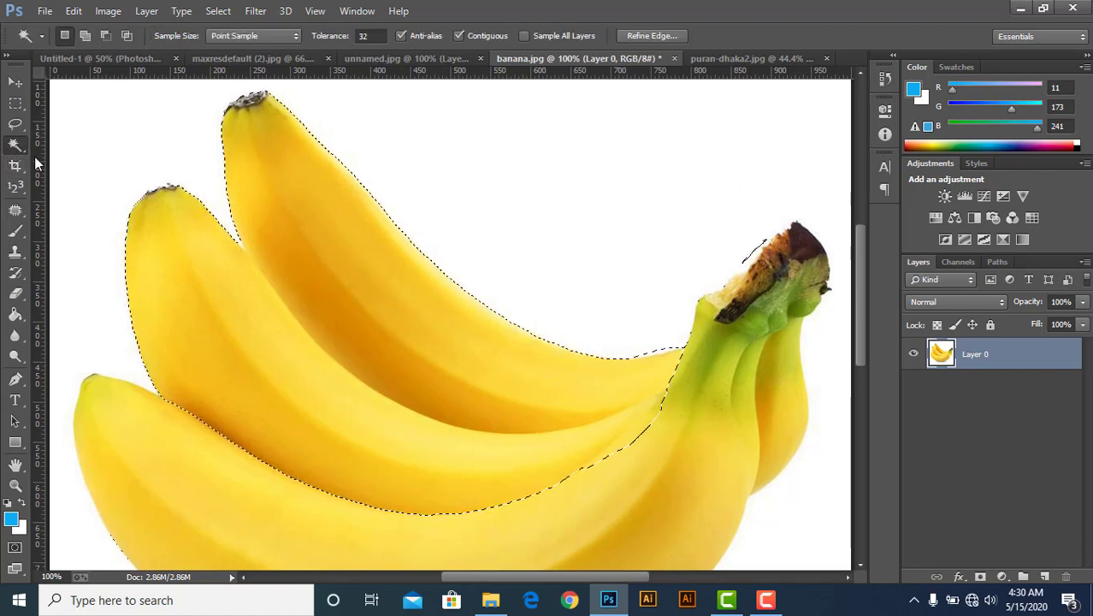
pyautogui.click(64, 58)
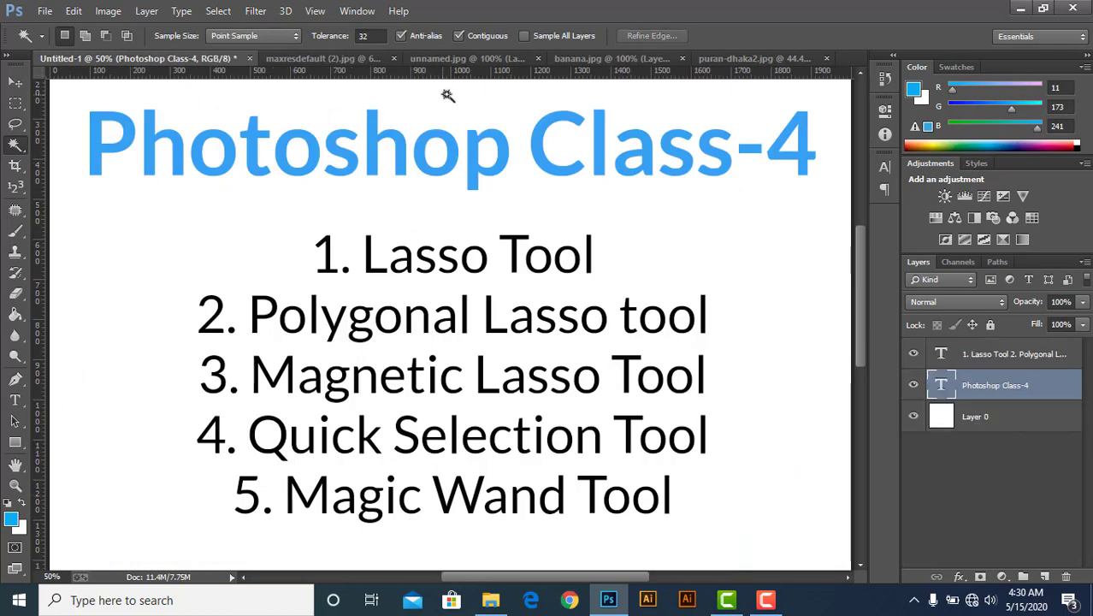
pyautogui.click(741, 60)
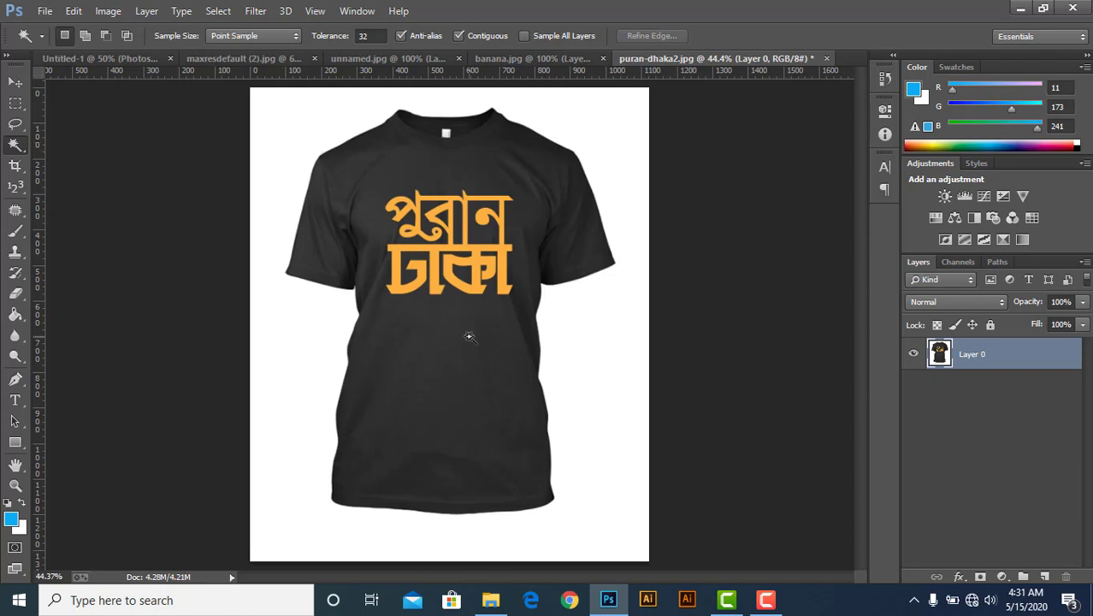
# Select the white background around the T-shirt with the Magic Wand and delete it.
pyautogui.click(275, 131)
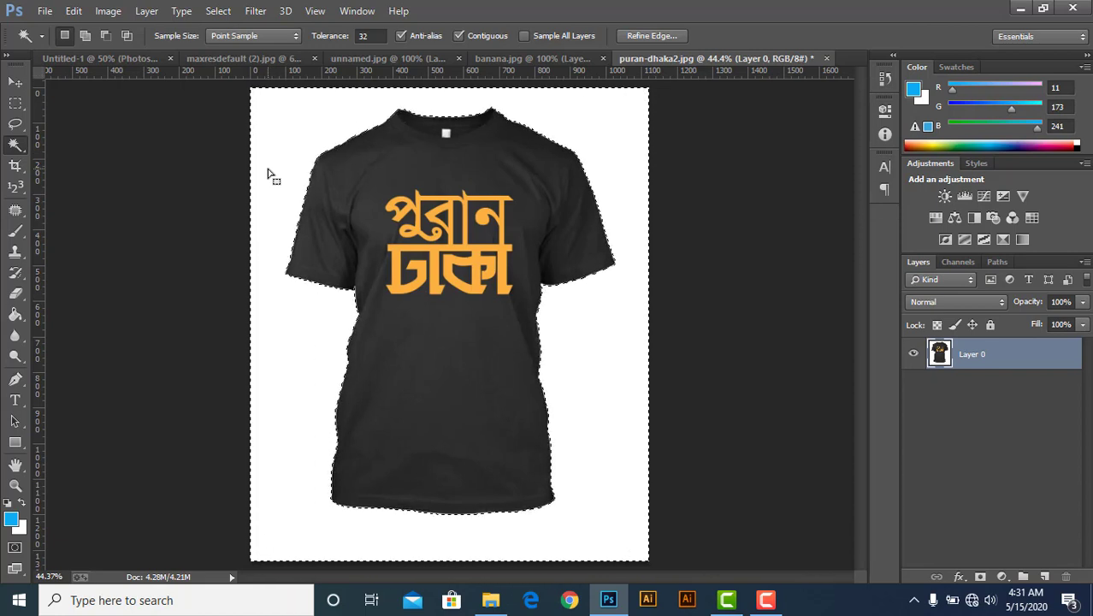
pyautogui.press('Delete')
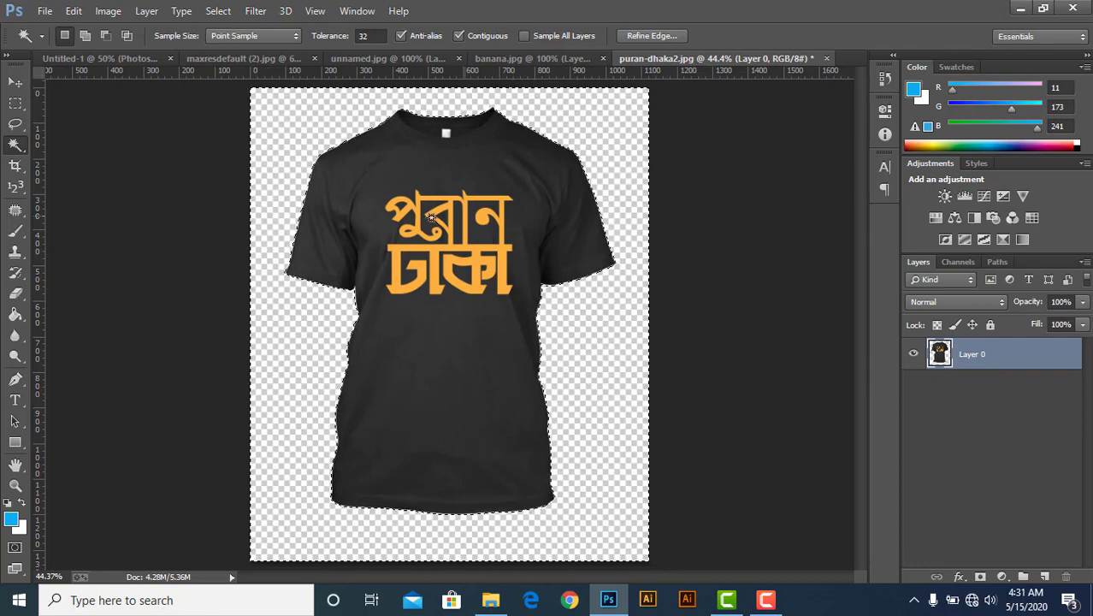
# Try filling the T-shirt's background with blue using the Paint Bucket, then undo it, refill the selection with white and deselect.
pyautogui.click(15, 314)
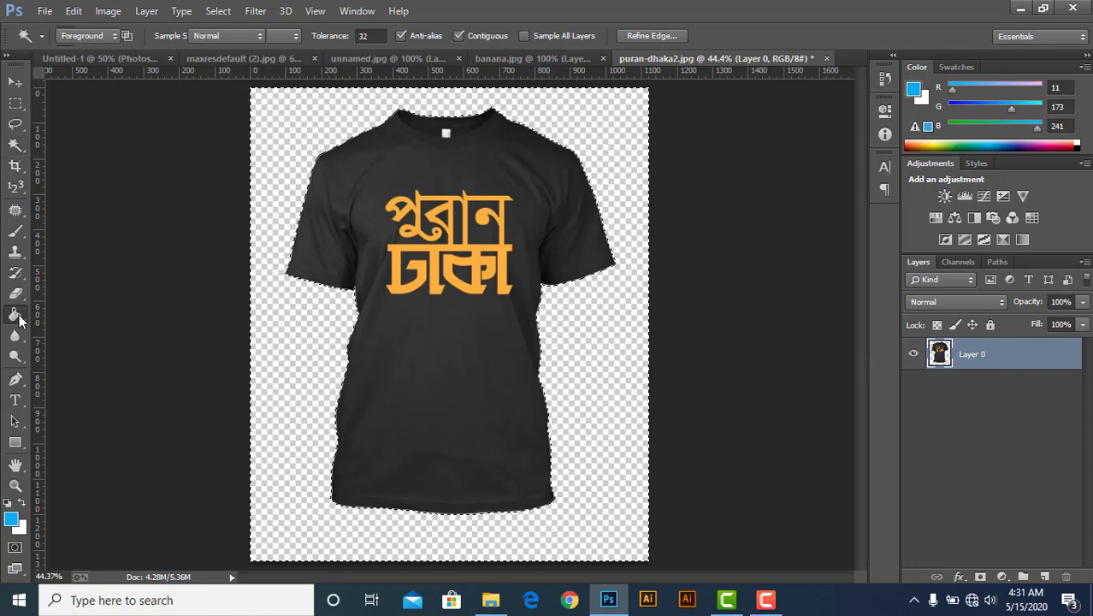
pyautogui.click(308, 130)
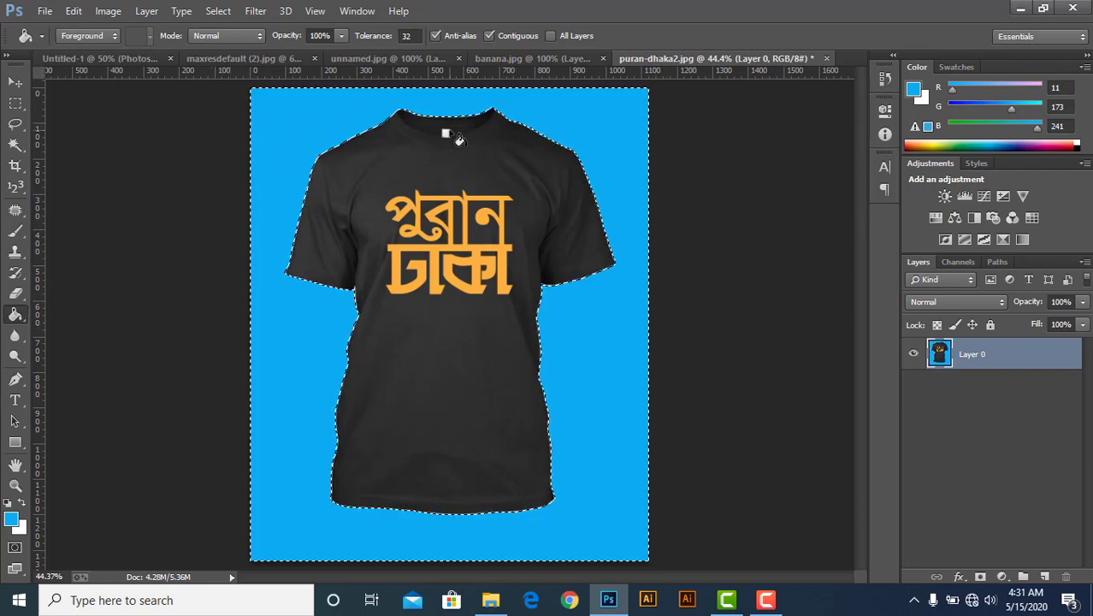
pyautogui.hotkey('ctrl', 'z')
pyautogui.hotkey('ctrl', 'BackSpace')
pyautogui.hotkey('ctrl', 'd')
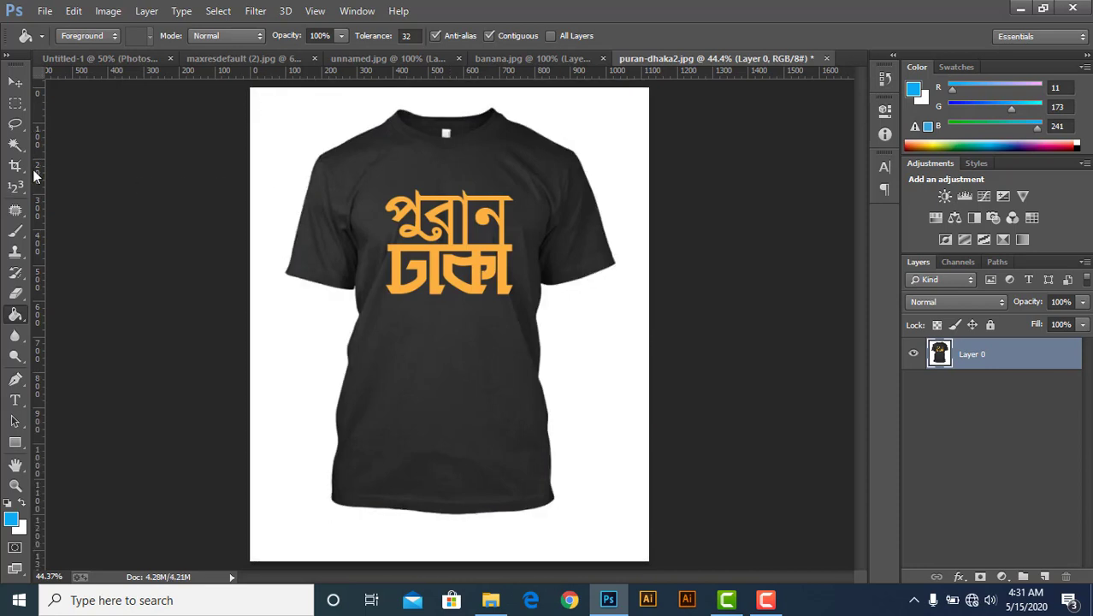
# Use the Magic Wand in add-to-selection mode to select the background, the shirt and its lettering, then deselect.
pyautogui.click(15, 145)
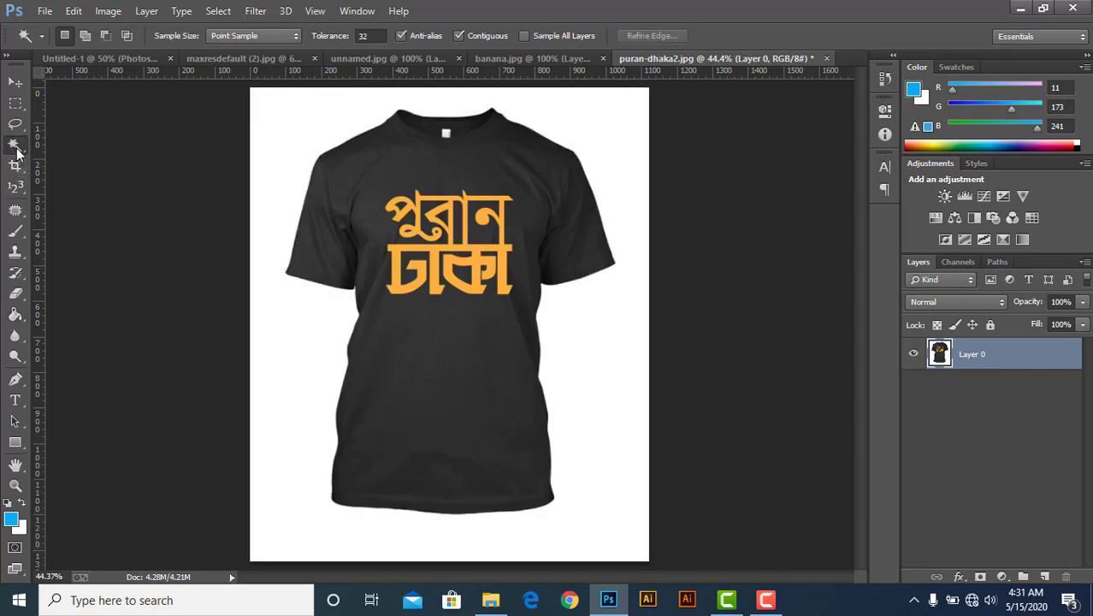
pyautogui.click(289, 127)
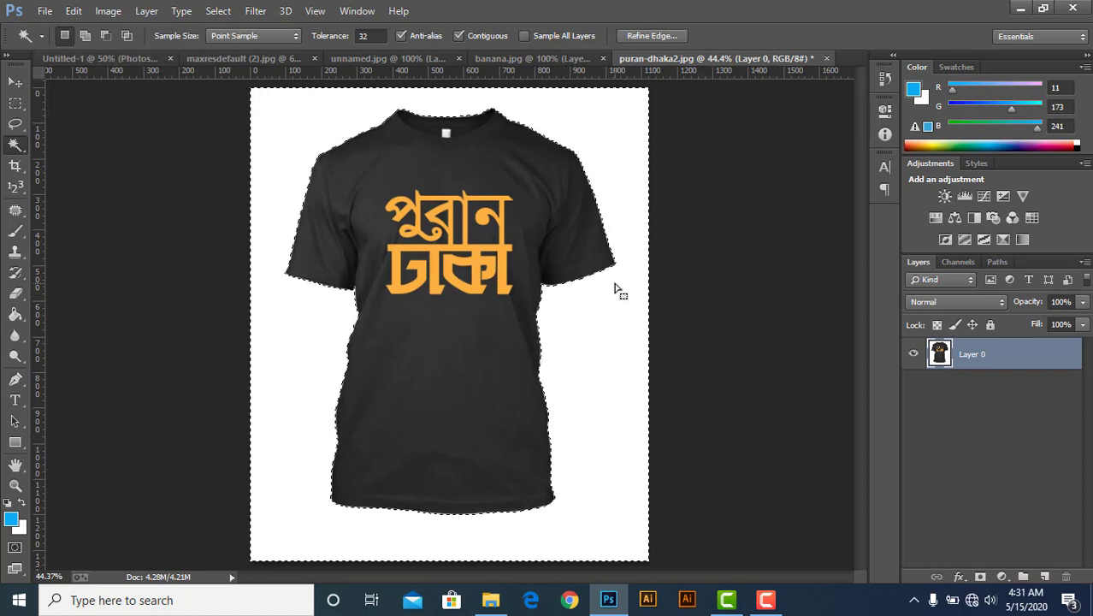
pyautogui.click(84, 36)
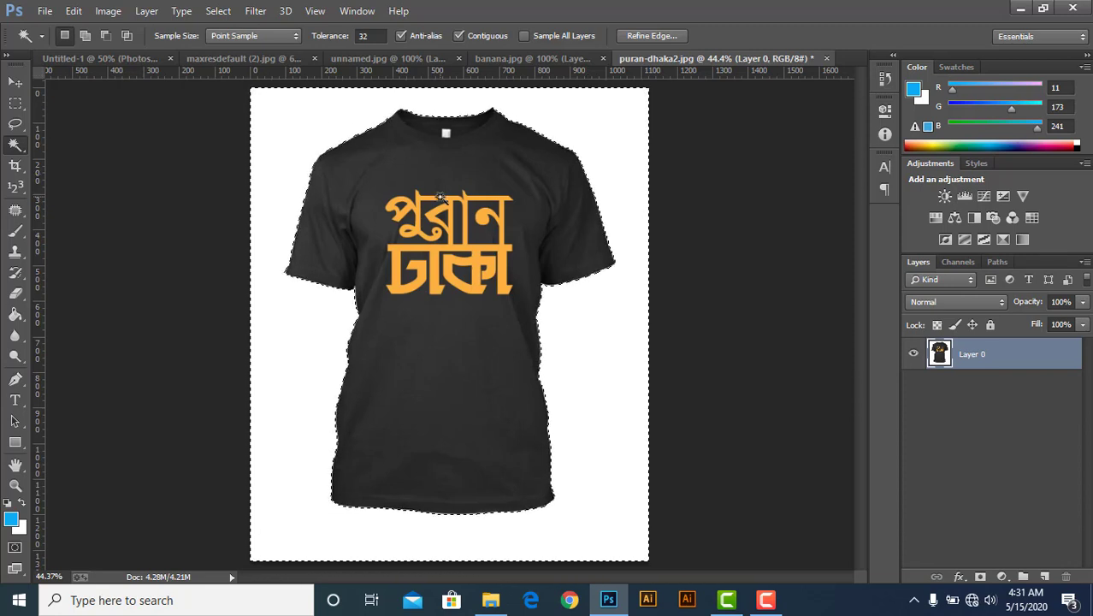
pyautogui.hotkey('ctrl', 'd')
pyautogui.click(406, 159)
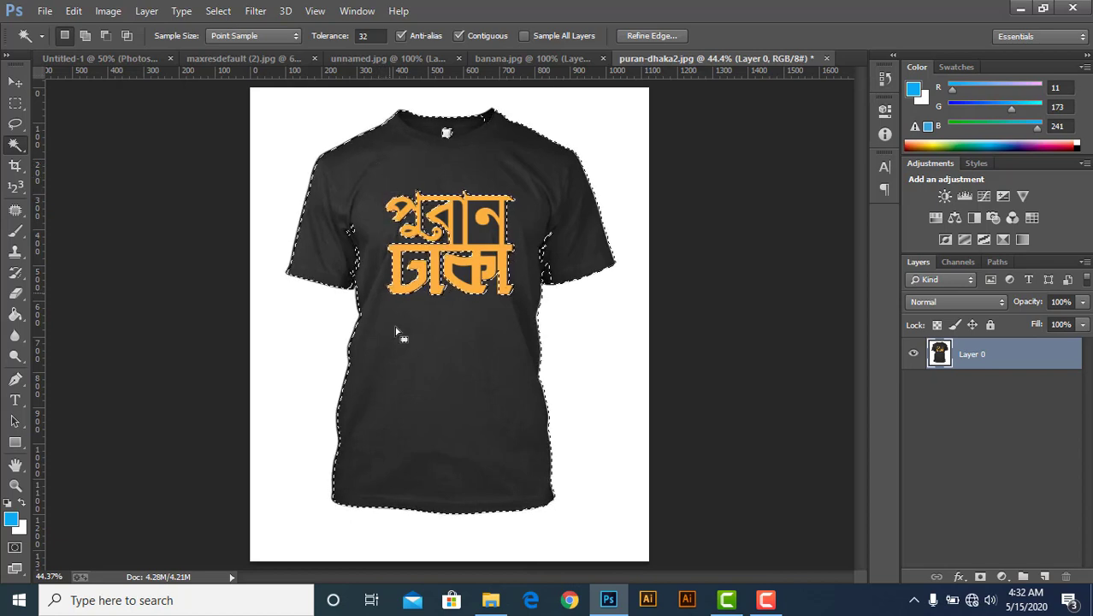
pyautogui.click(437, 242)
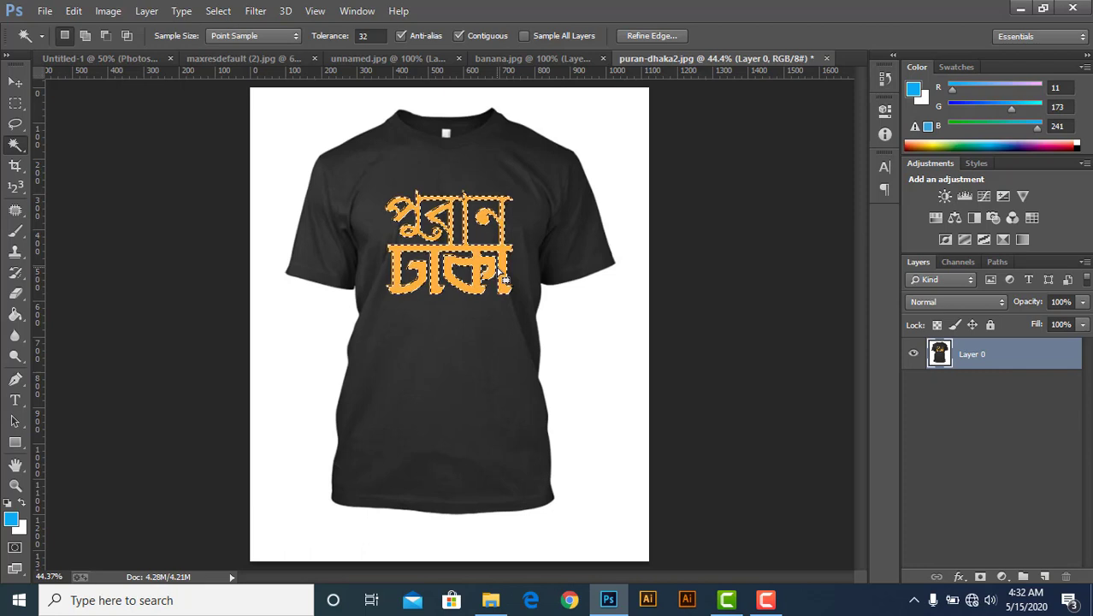
pyautogui.click(504, 195)
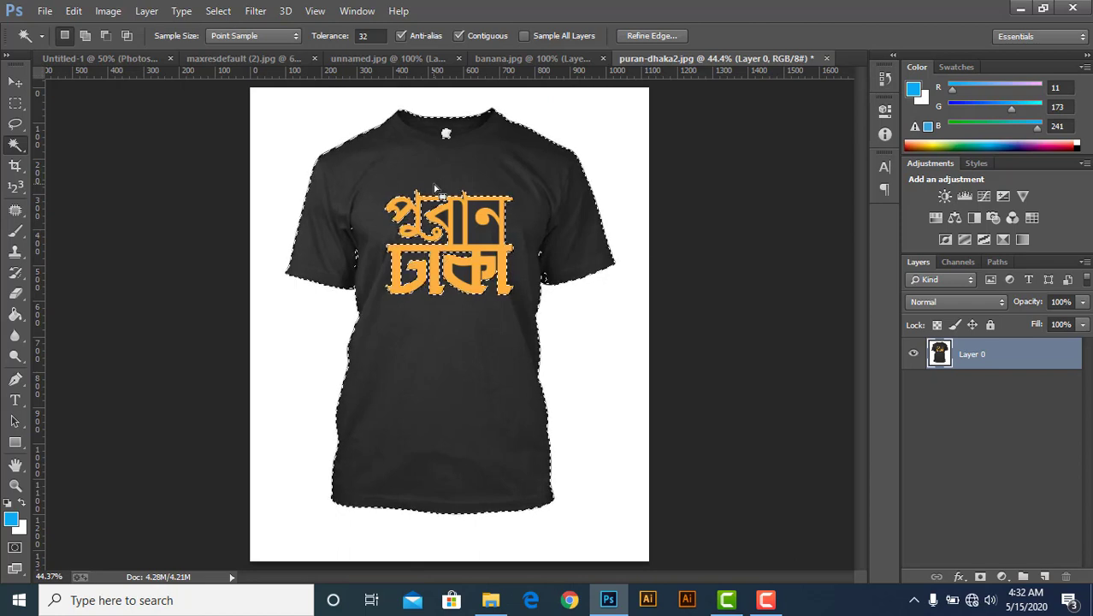
pyautogui.hotkey('ctrl', 'd')
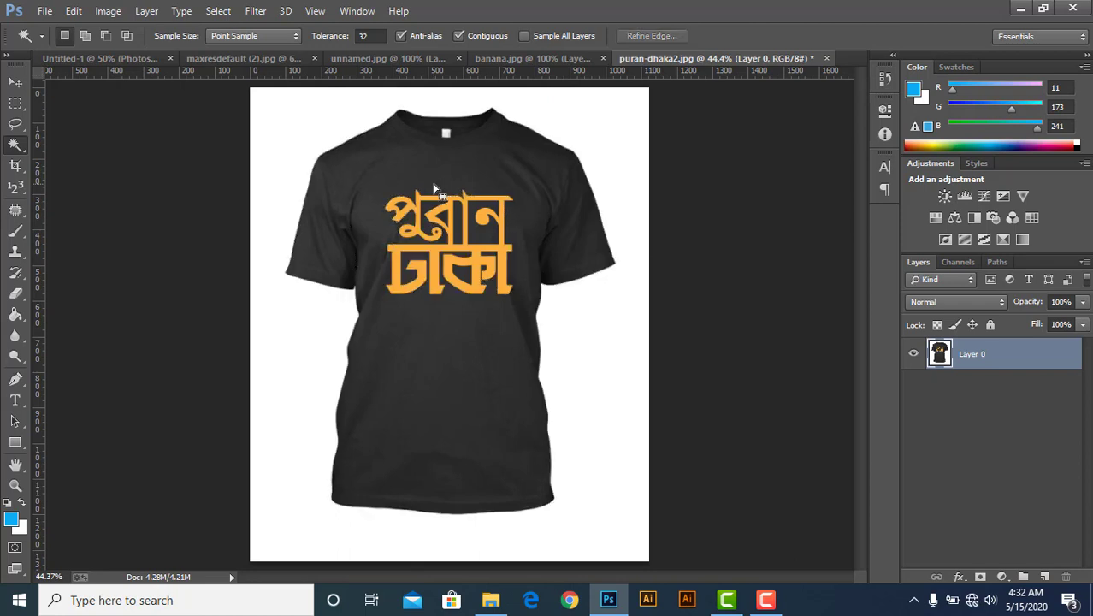
# Select the white background around the T-shirt with the Magic Wand and delete it.
pyautogui.click(293, 153)
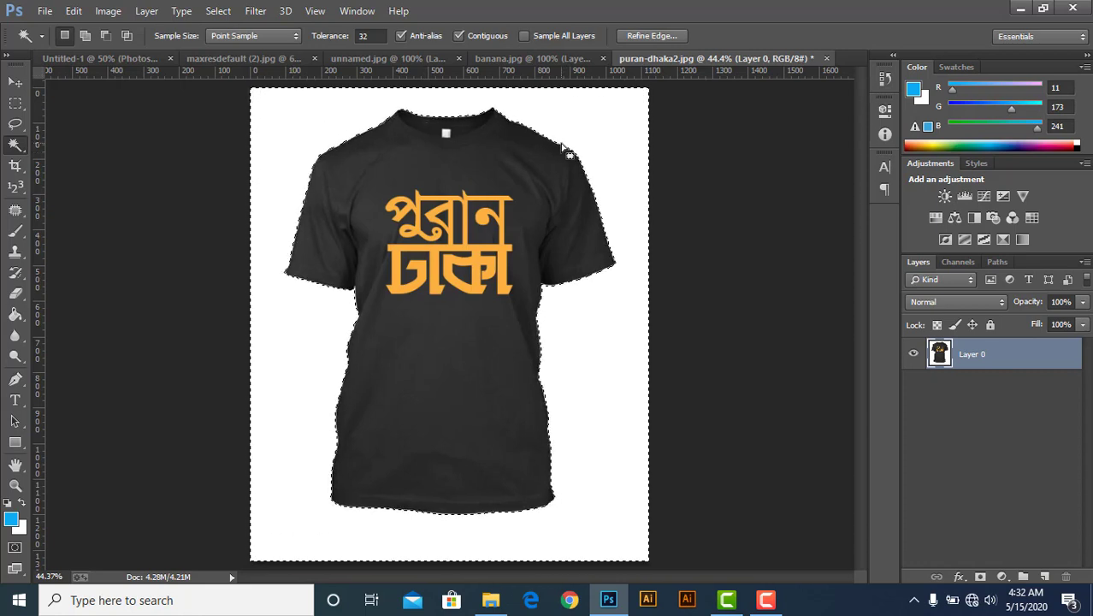
pyautogui.press('Delete')
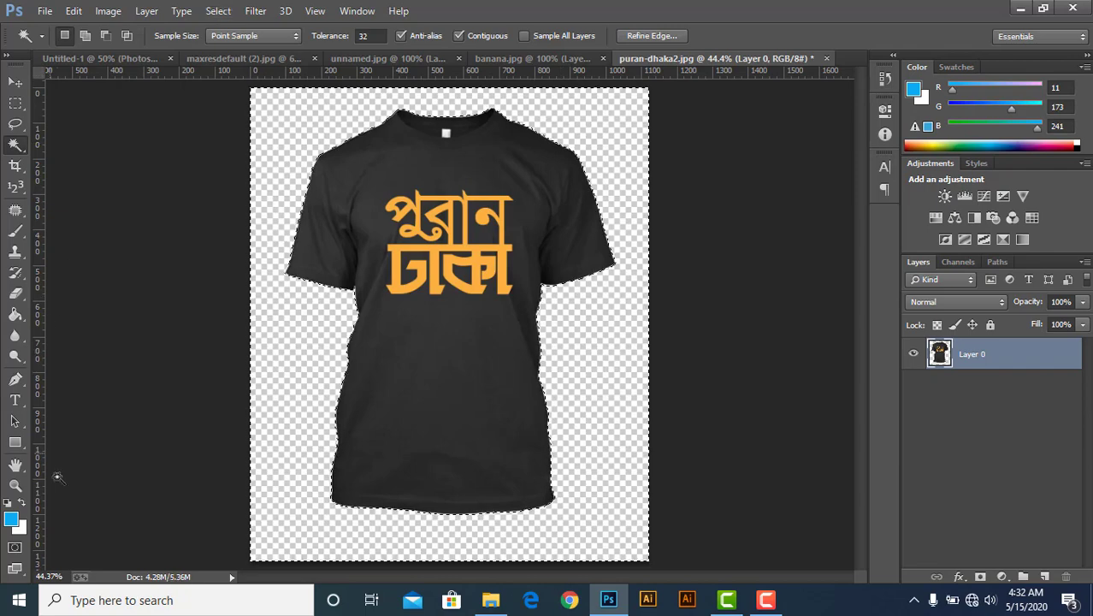
# Set the foreground colour to orange (R 249, G 132, B 37) and fill the transparent background with it using the Paint Bucket.
pyautogui.click(13, 518)
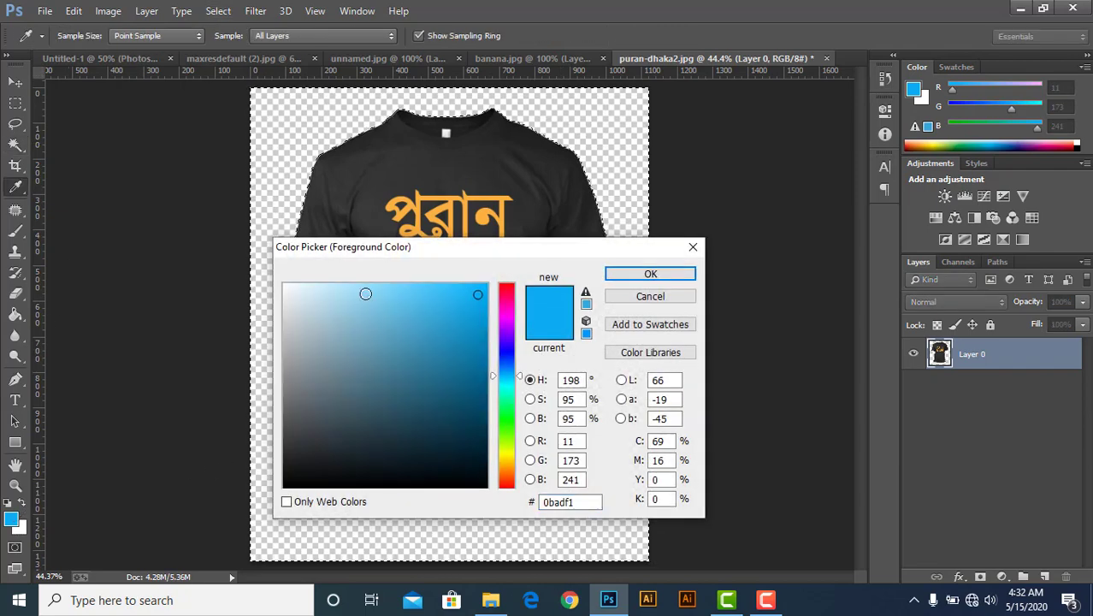
pyautogui.click(359, 289)
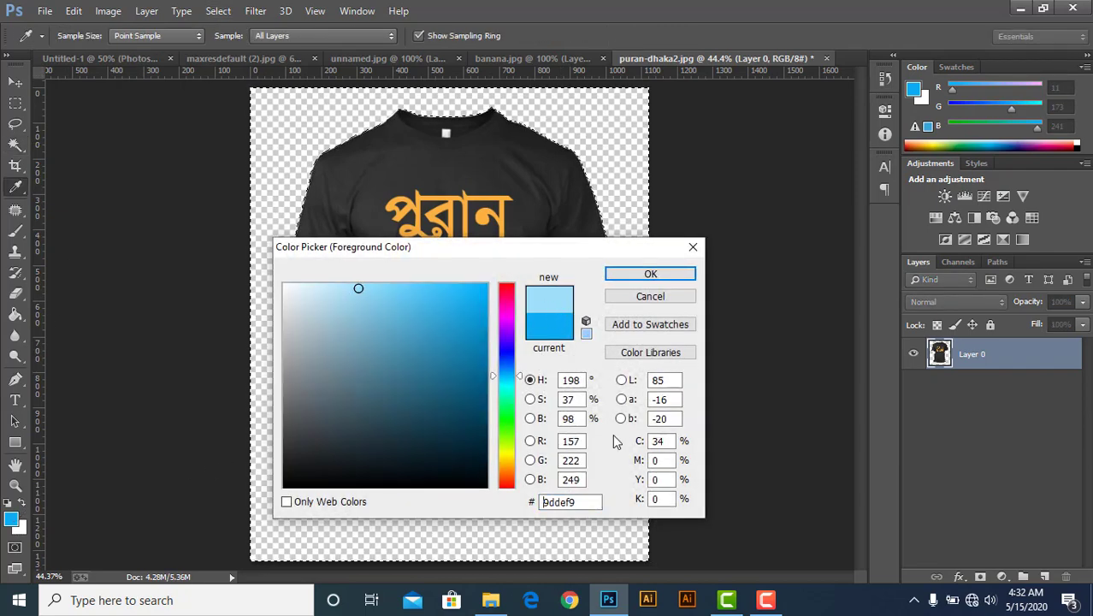
pyautogui.click(507, 473)
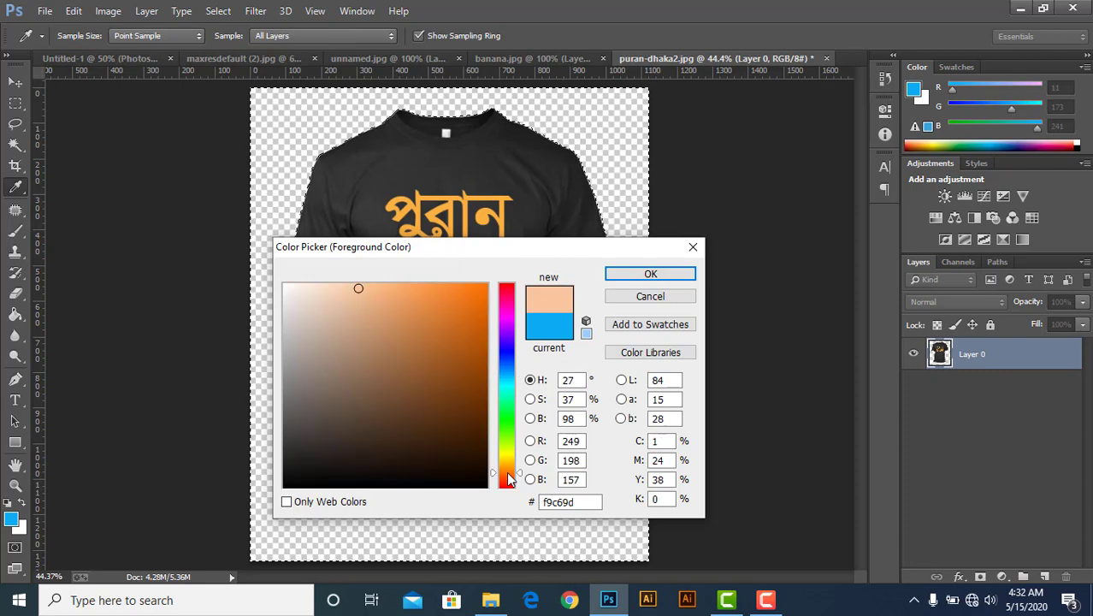
pyautogui.click(458, 288)
pyautogui.click(650, 274)
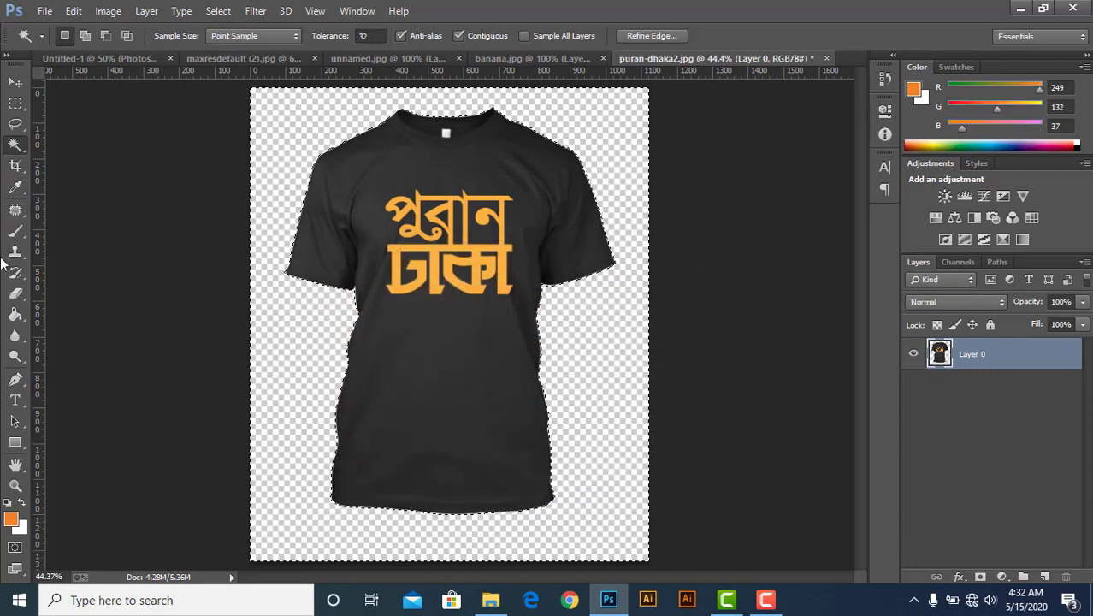
pyautogui.click(14, 314)
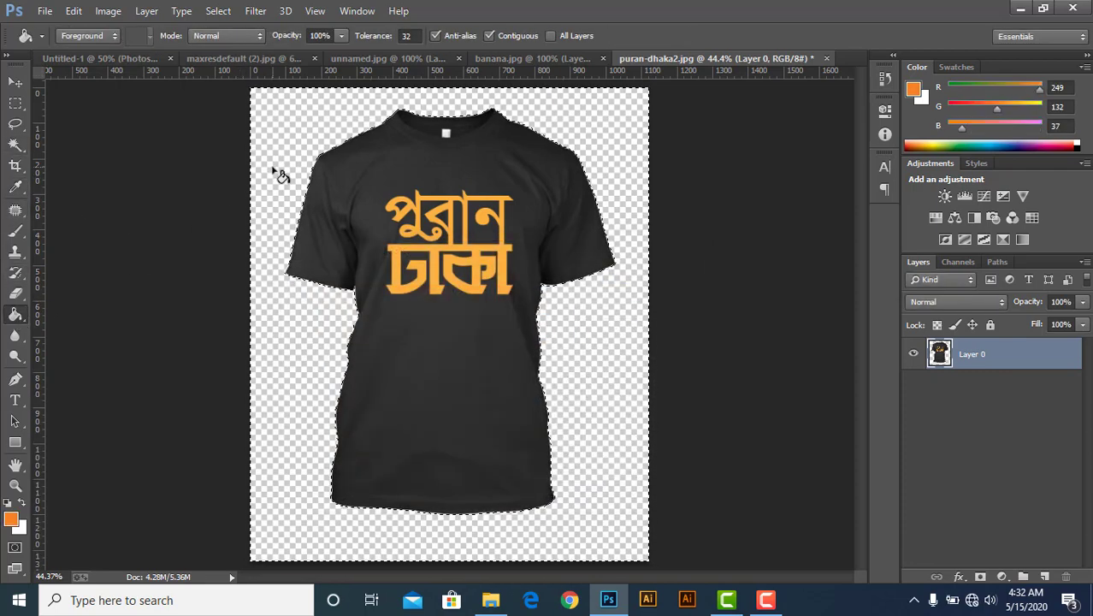
pyautogui.click(275, 172)
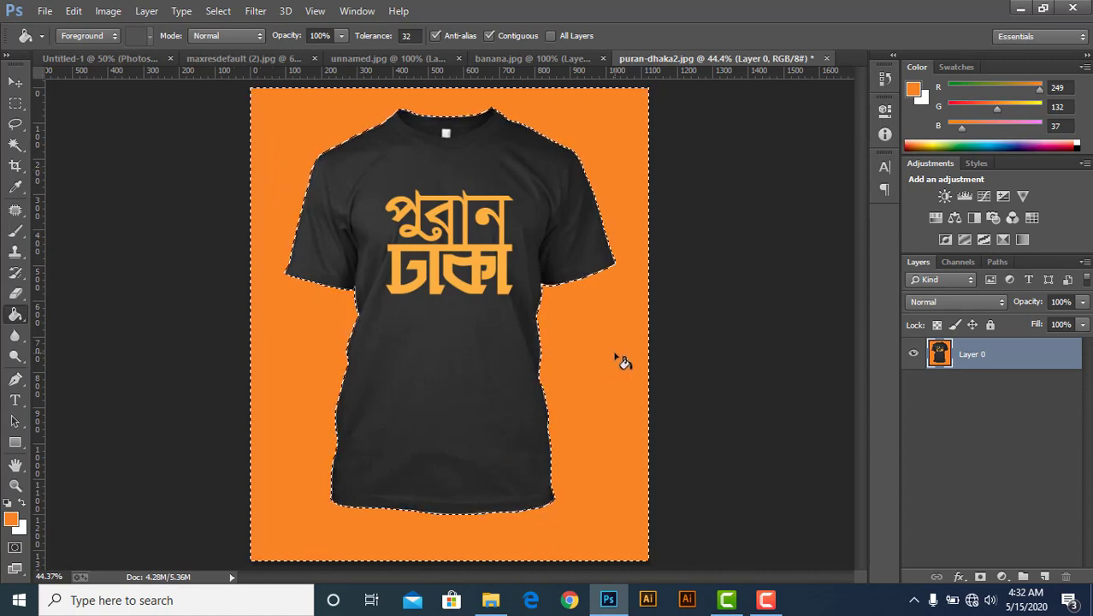